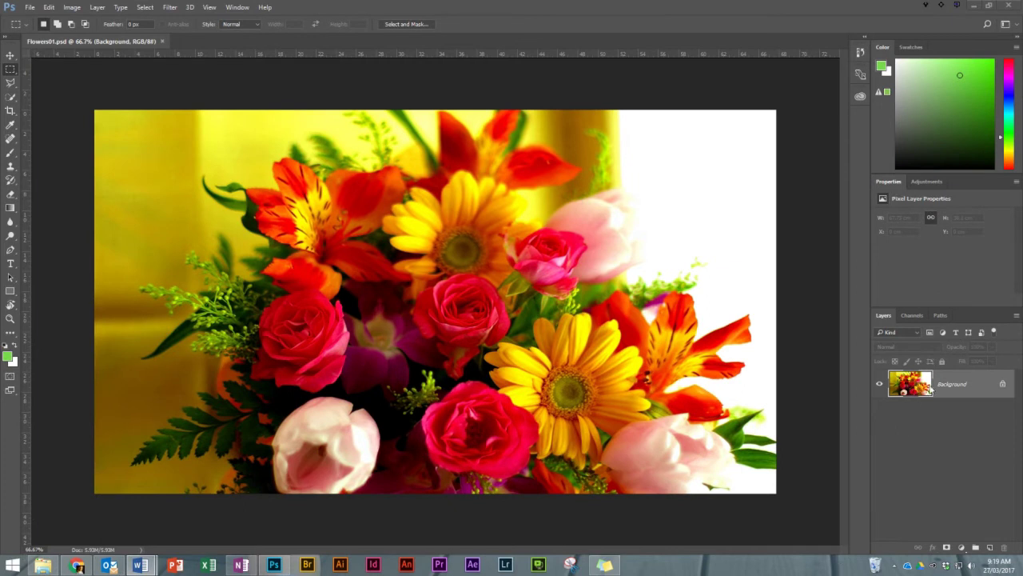
Convert the flower photo's Background layer into an embedded smart object, Layer 0.
{"action": "left_click", "coordinate": [969, 387]}
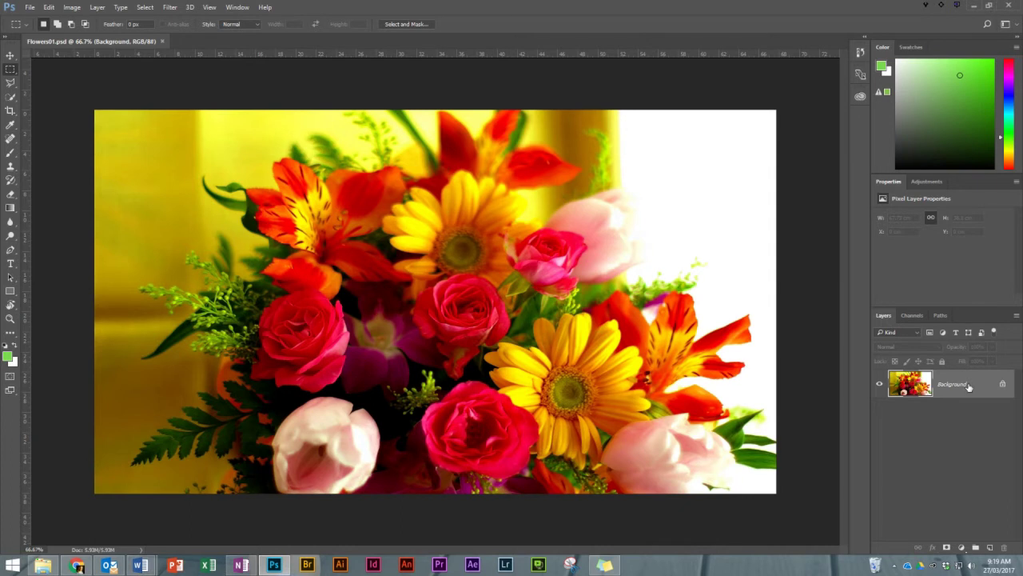
{"action": "right_click", "coordinate": [969, 387]}
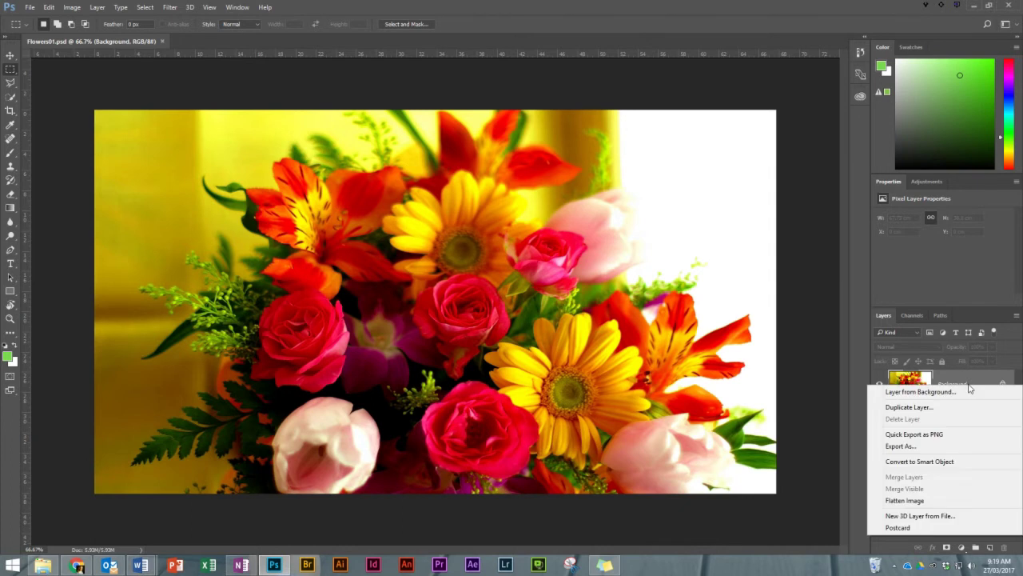
{"action": "left_click", "coordinate": [949, 462]}
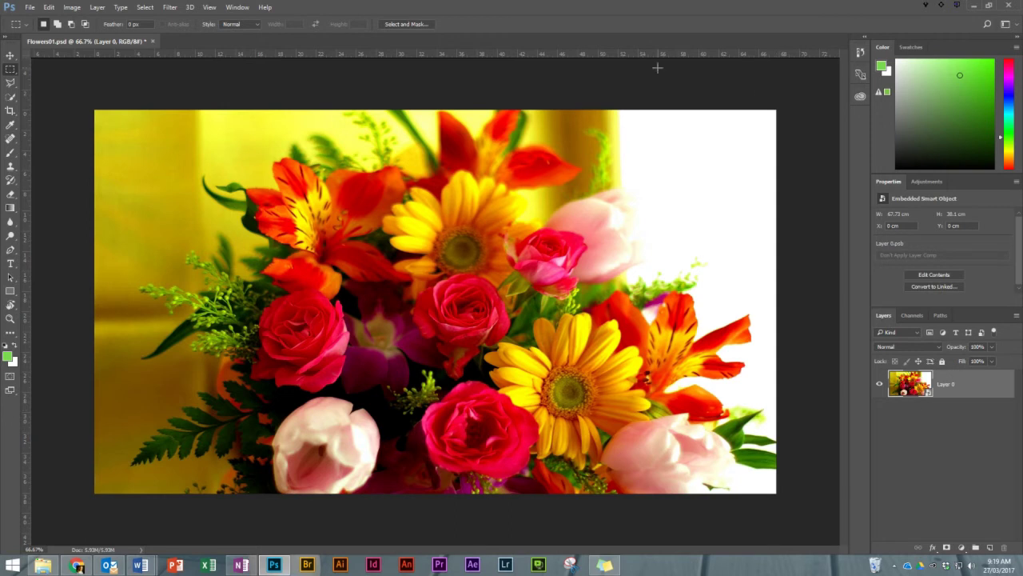
Apply a Radial Blur smart filter to Layer 0 with Zoom method, Amount 100, Draft quality.
{"action": "left_click", "coordinate": [174, 8]}
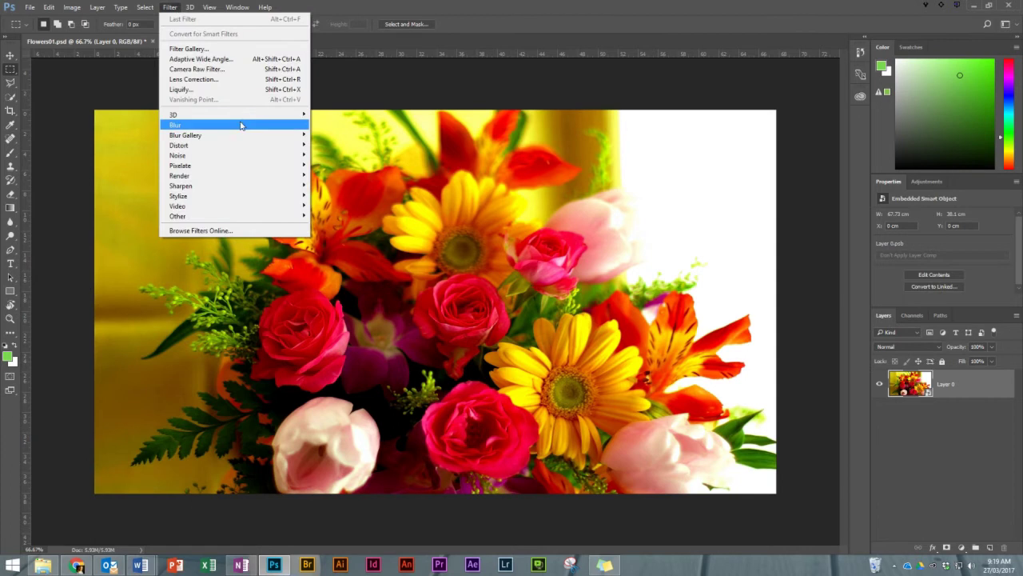
{"action": "mouse_move", "coordinate": [243, 126]}
{"action": "left_click", "coordinate": [335, 196]}
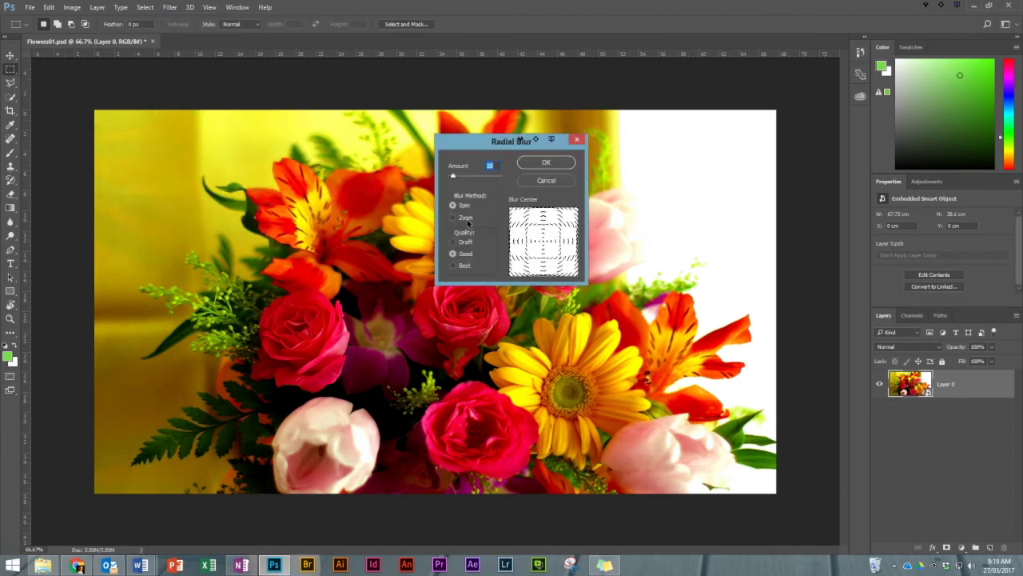
{"action": "left_click", "coordinate": [466, 218]}
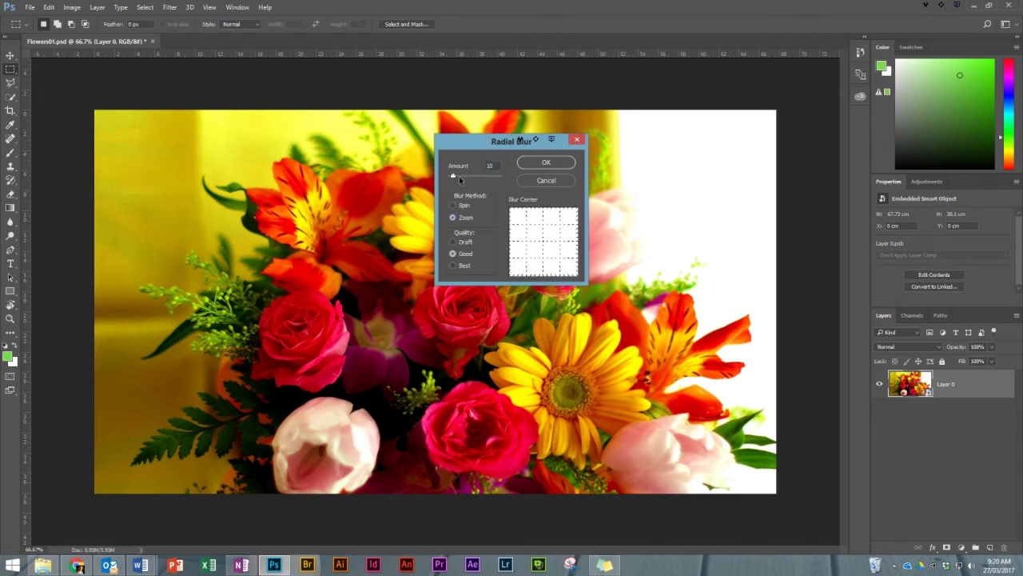
{"action": "left_click_drag", "start_coordinate": [451, 177], "coordinate": [502, 175]}
{"action": "left_click", "coordinate": [466, 243]}
{"action": "left_click", "coordinate": [466, 244]}
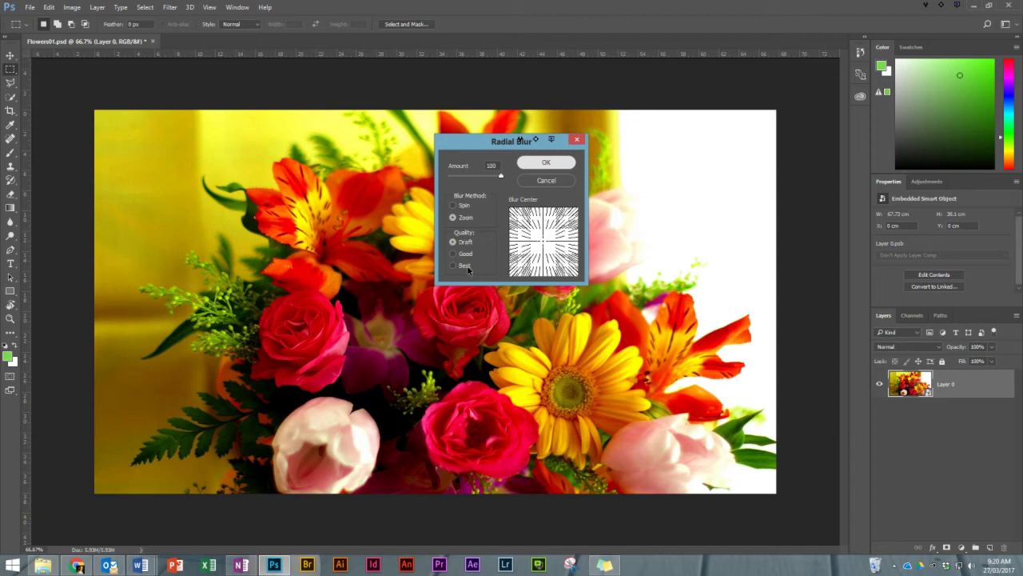
{"action": "left_click", "coordinate": [547, 163]}
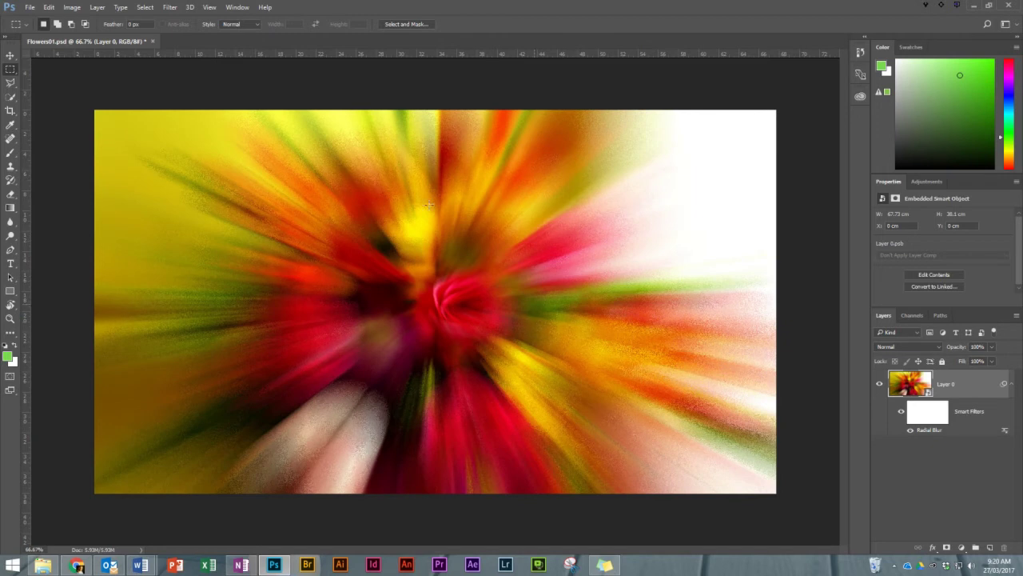
Apply a second Radial Blur pass with the same Zoom, Amount 100 settings.
{"action": "left_click", "coordinate": [168, 8]}
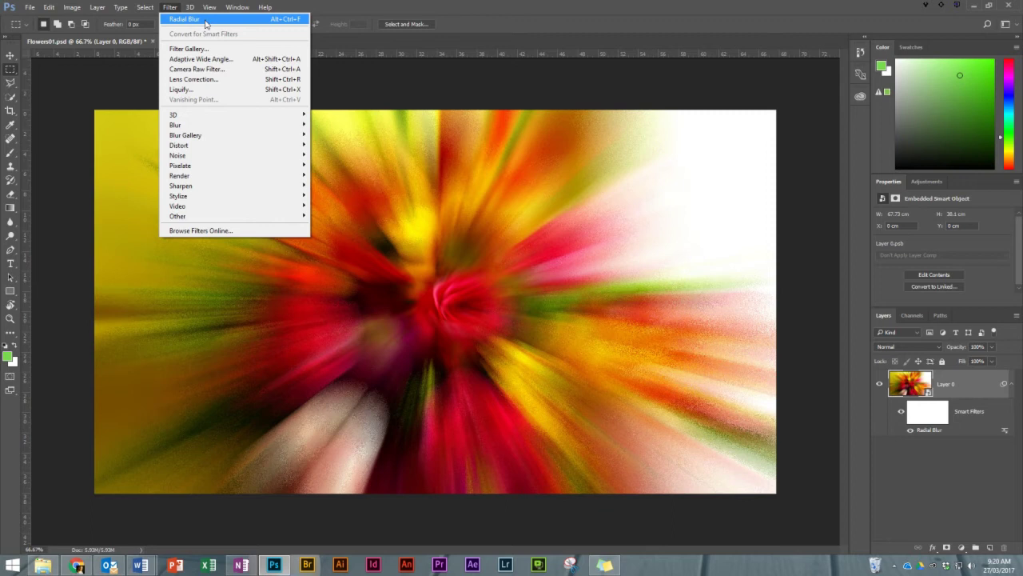
{"action": "left_click", "coordinate": [205, 20]}
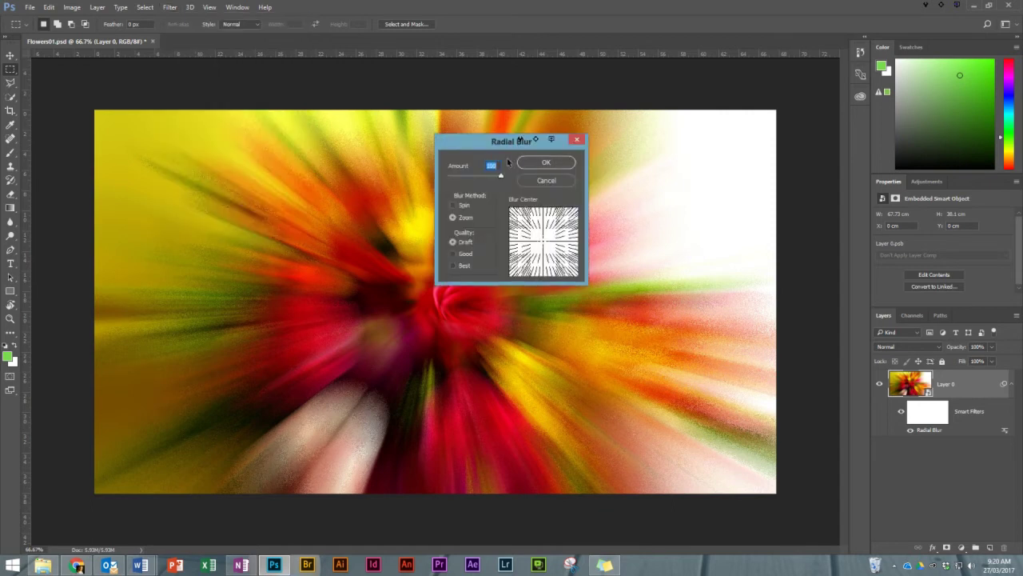
{"action": "left_click", "coordinate": [546, 164]}
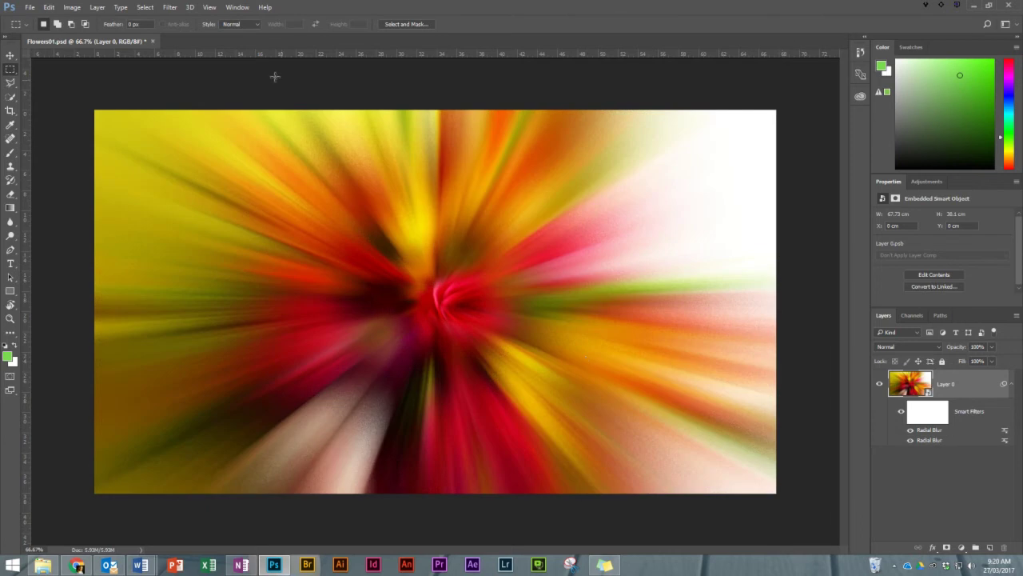
Add a third Radial Blur pass with quality switched to Best.
{"action": "left_click", "coordinate": [170, 10]}
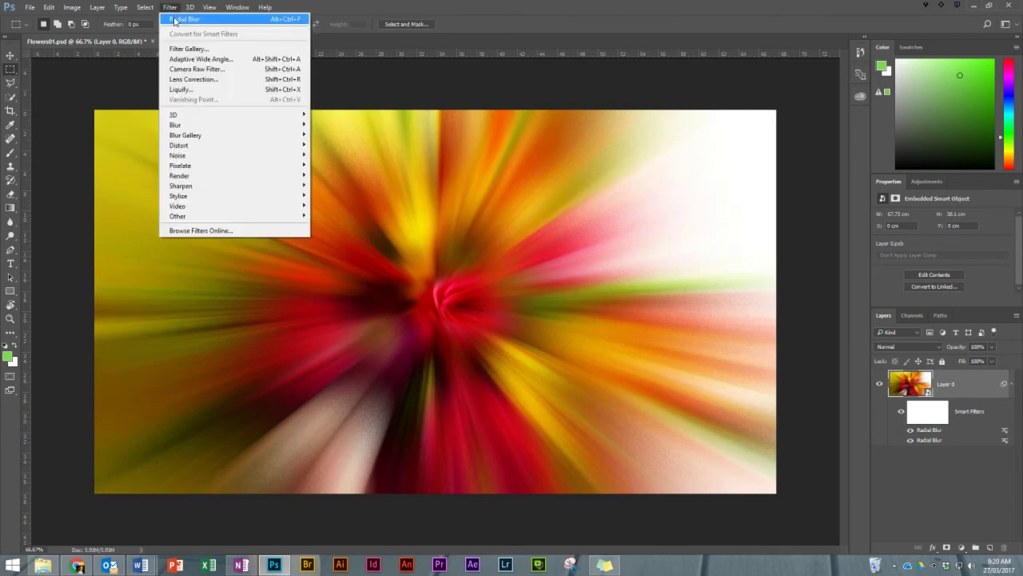
{"action": "left_click", "coordinate": [174, 19]}
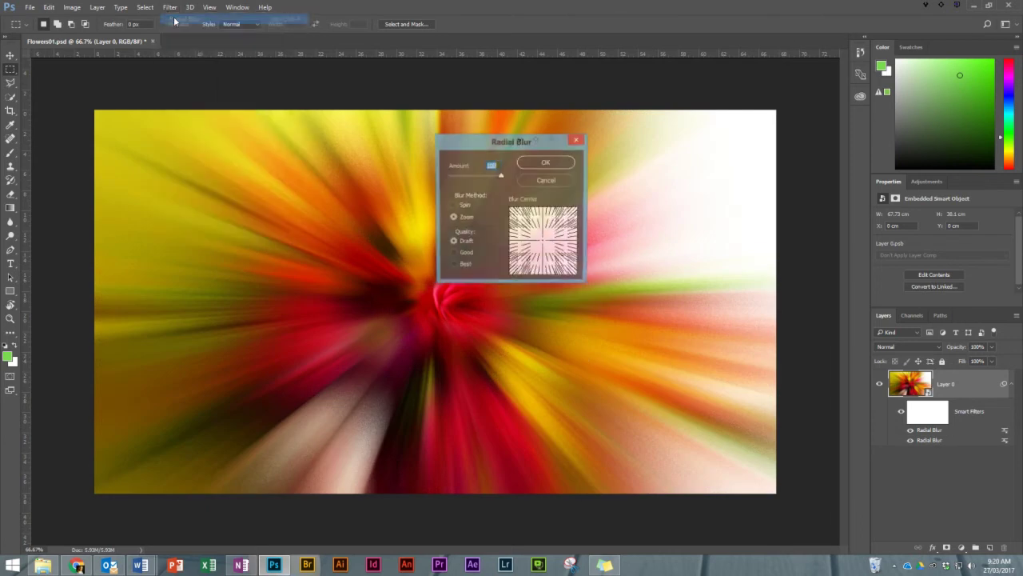
{"action": "left_click", "coordinate": [463, 266]}
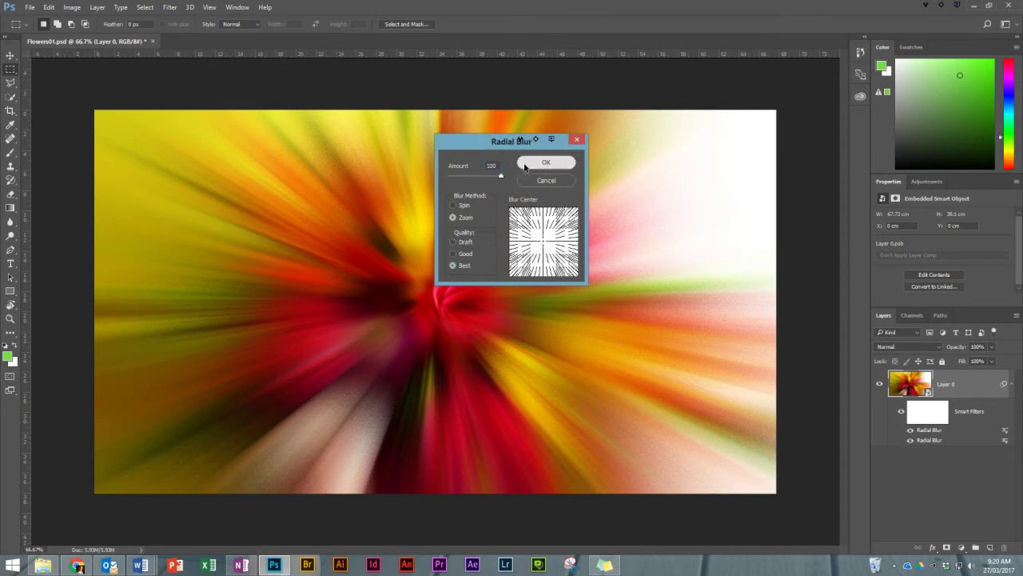
{"action": "left_click", "coordinate": [526, 166]}
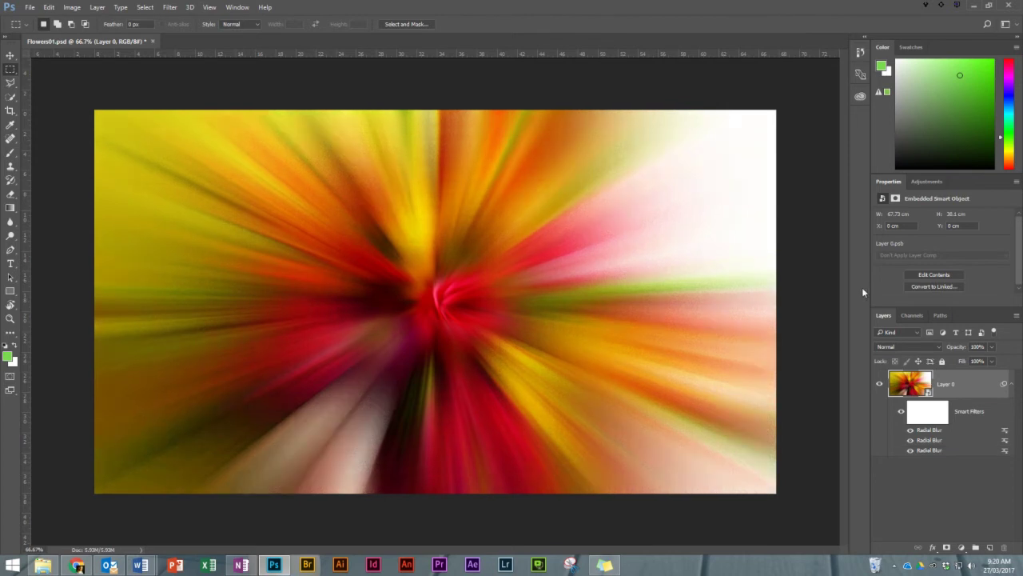
Add a Twirl smart filter with a 455° angle above the three Radial Blurs.
{"action": "left_click", "coordinate": [166, 8]}
{"action": "mouse_move", "coordinate": [220, 147]}
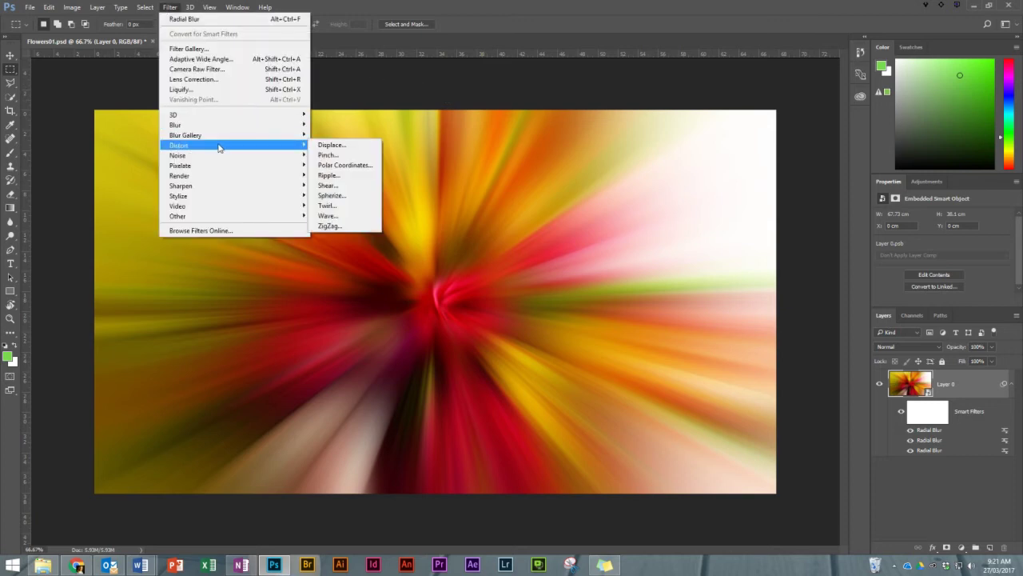
{"action": "left_click", "coordinate": [328, 205]}
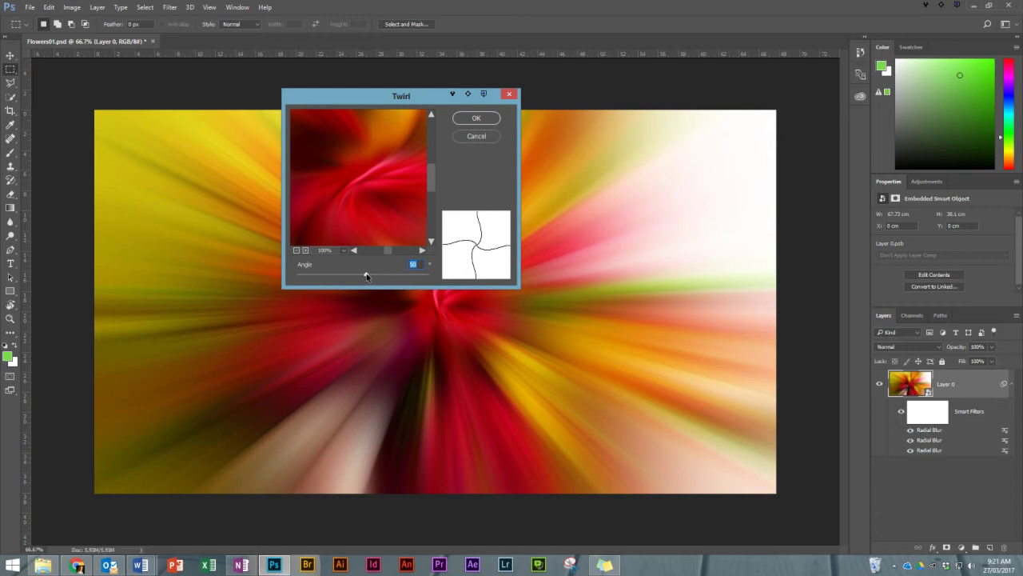
{"action": "left_click_drag", "start_coordinate": [367, 276], "coordinate": [391, 279]}
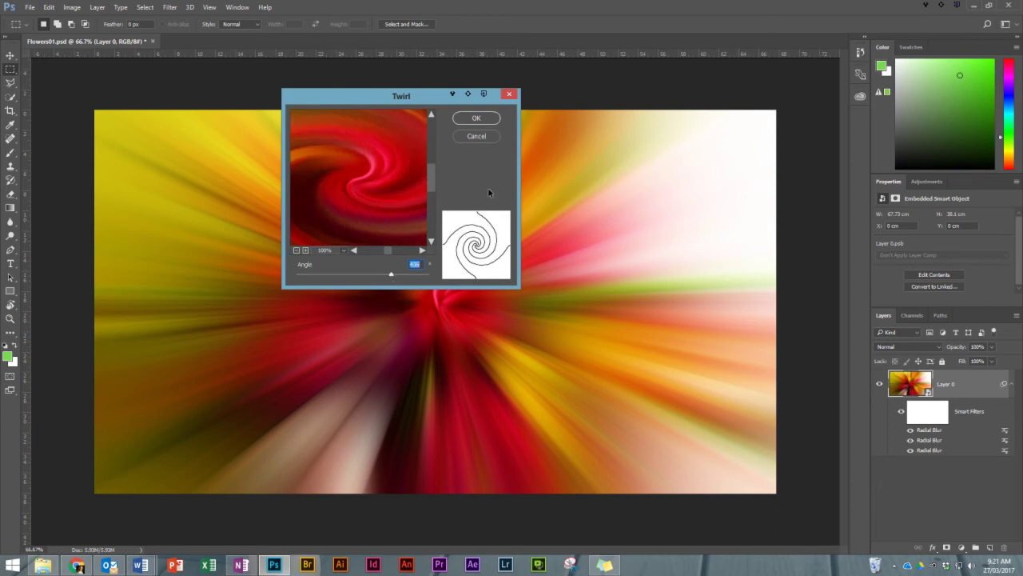
{"action": "type", "text": "455"}
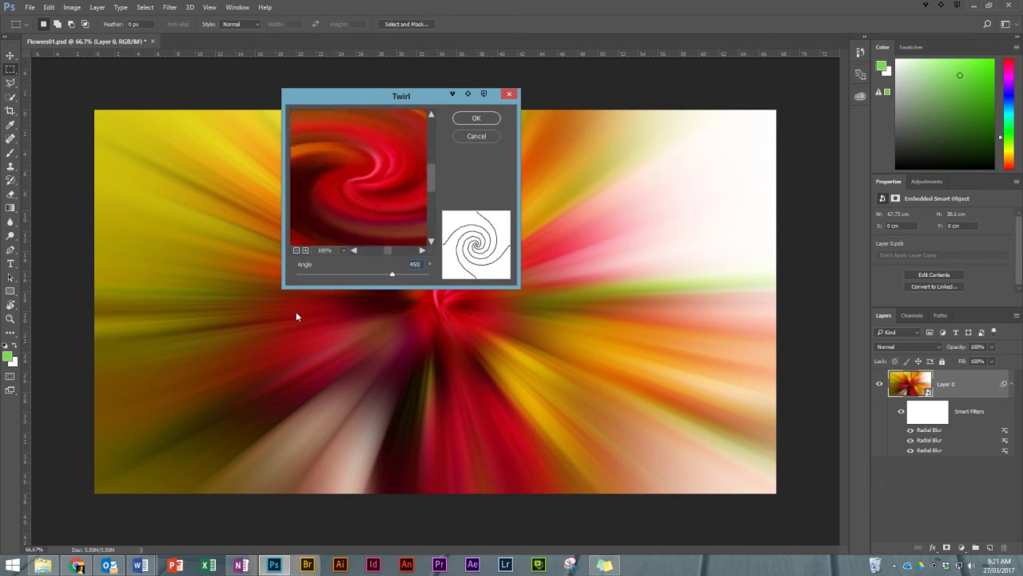
{"action": "left_click", "coordinate": [475, 120]}
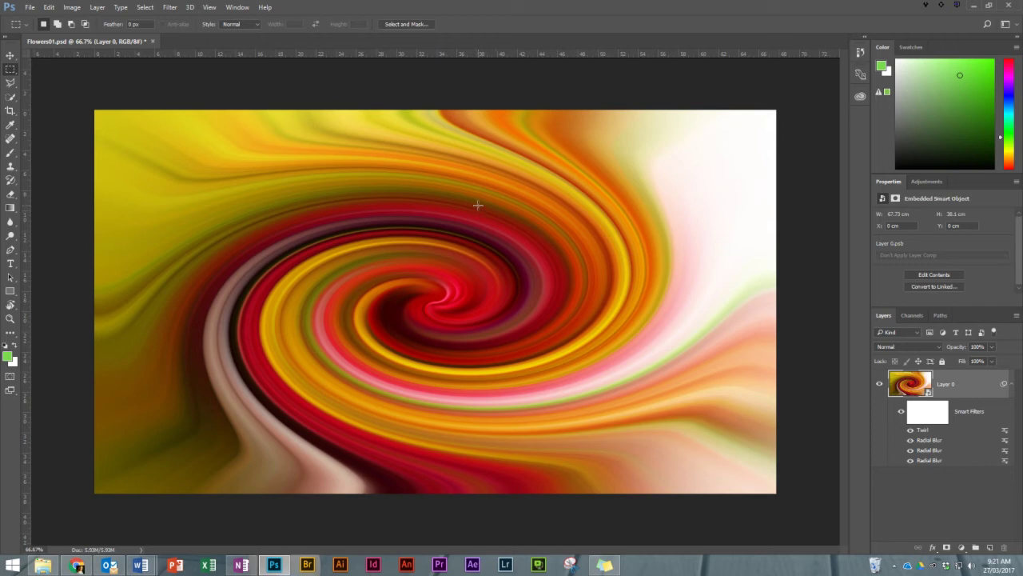
Apply a Mezzotint smart filter with Type set to Long Lines.
{"action": "left_click", "coordinate": [171, 7]}
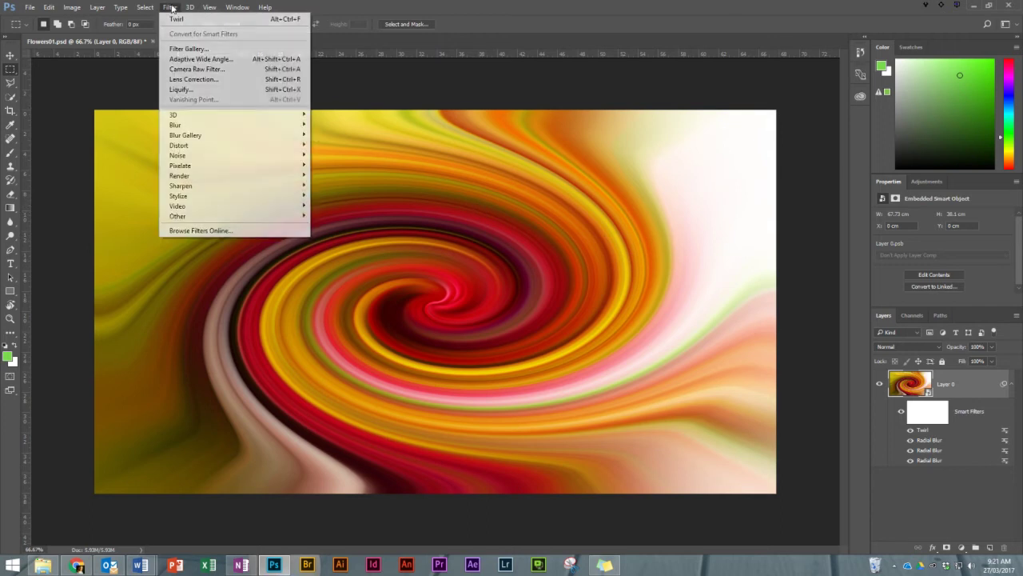
{"action": "mouse_move", "coordinate": [231, 165]}
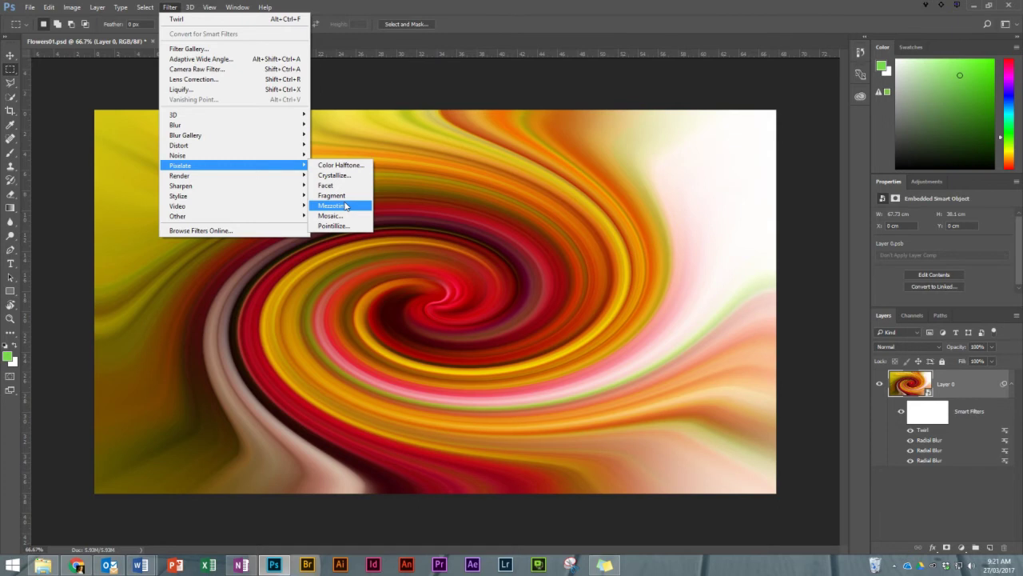
{"action": "left_click", "coordinate": [346, 207]}
{"action": "left_click", "coordinate": [478, 295]}
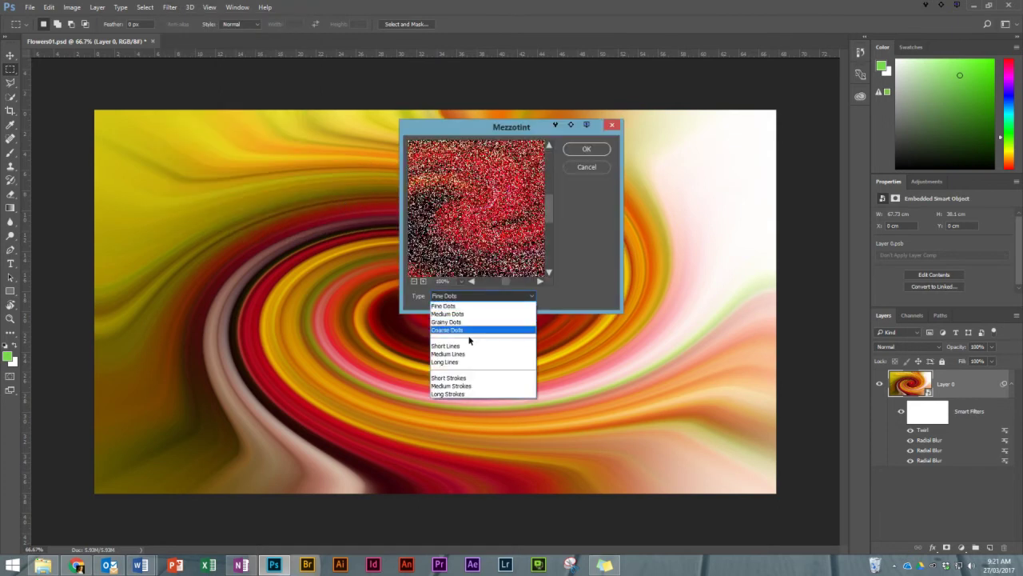
{"action": "left_click", "coordinate": [469, 363]}
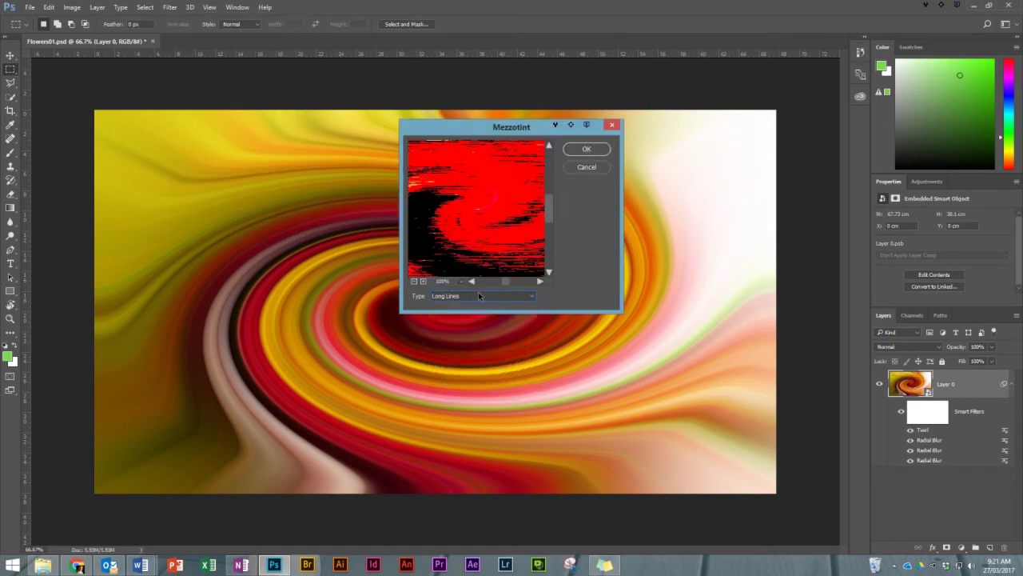
{"action": "left_click", "coordinate": [587, 150]}
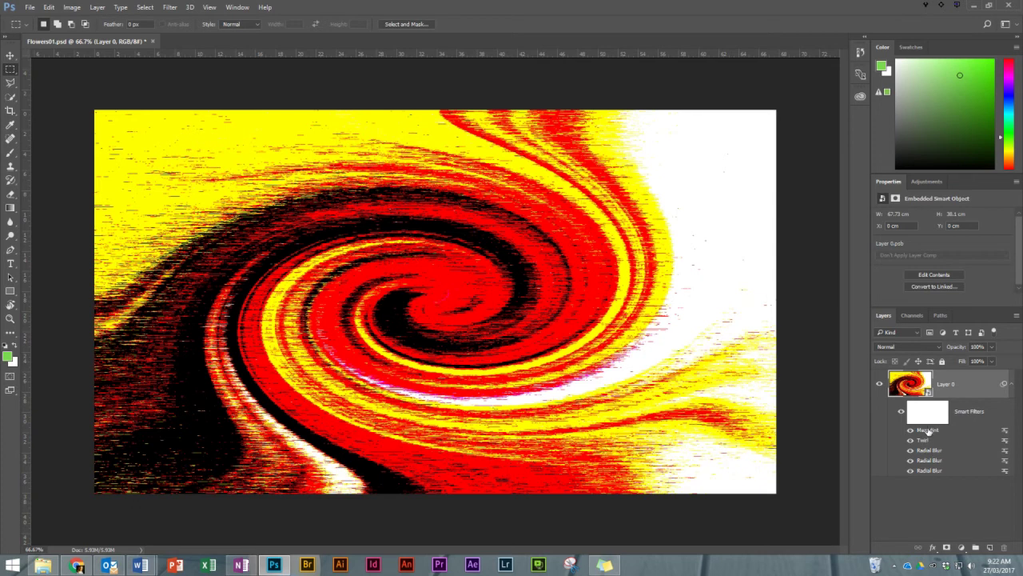
Move the Mezzotint filter below the last Radial Blur and toggle its visibility to re-render.
{"action": "left_click_drag", "start_coordinate": [927, 430], "coordinate": [933, 470]}
{"action": "left_click_drag", "start_coordinate": [933, 470], "coordinate": [936, 470]}
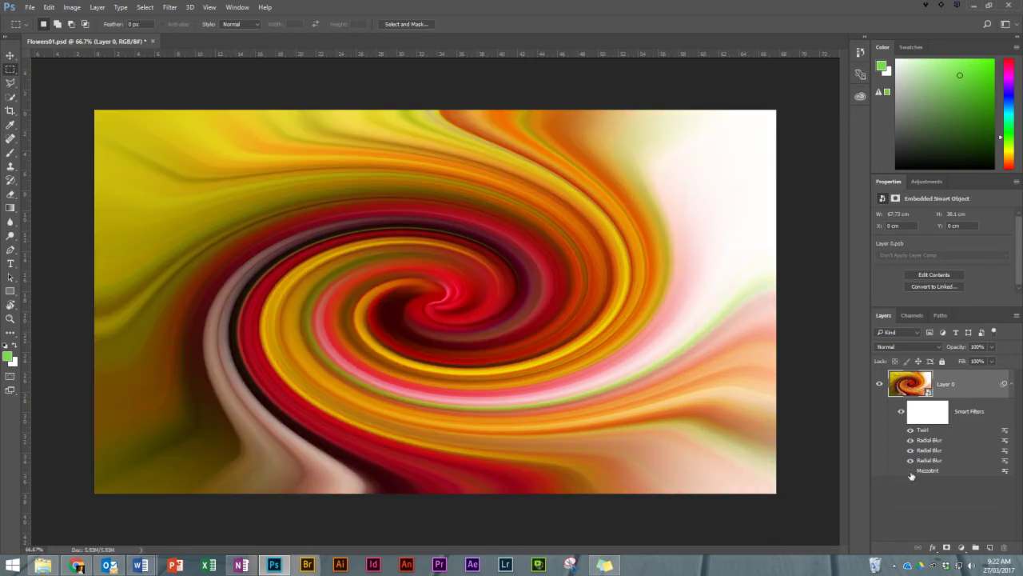
{"action": "left_click", "coordinate": [911, 471]}
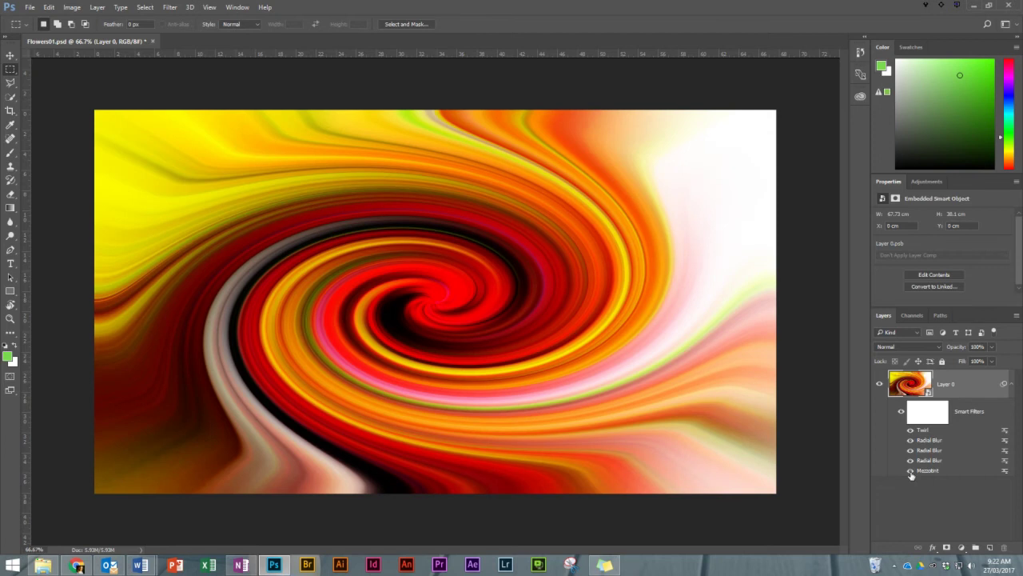
Duplicate Layer 0 with Ctrl+J and set the copy's Twirl angle to 900°.
{"action": "key", "text": "ctrl+j"}
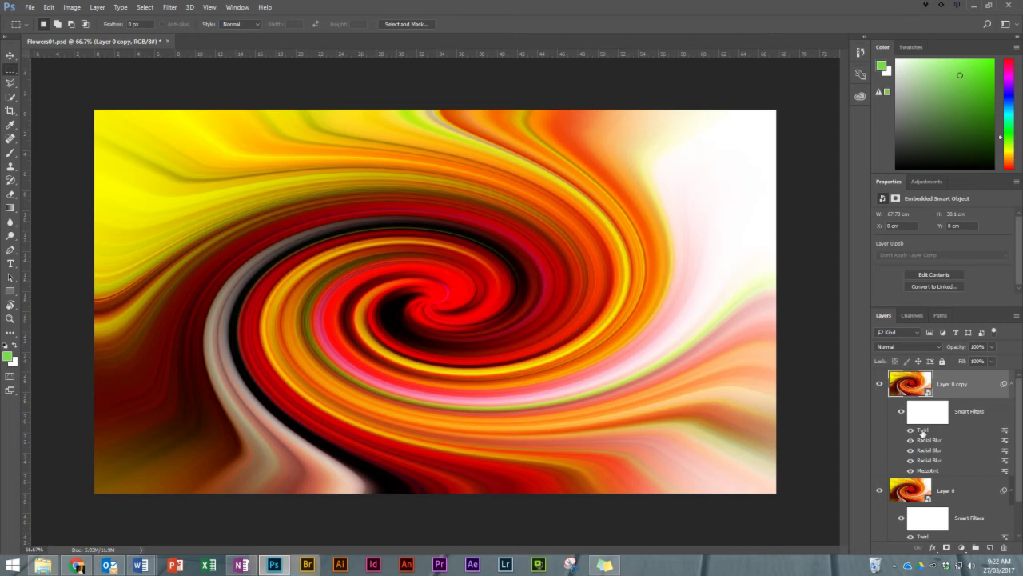
{"action": "left_click_drag", "start_coordinate": [923, 430], "coordinate": [947, 474]}
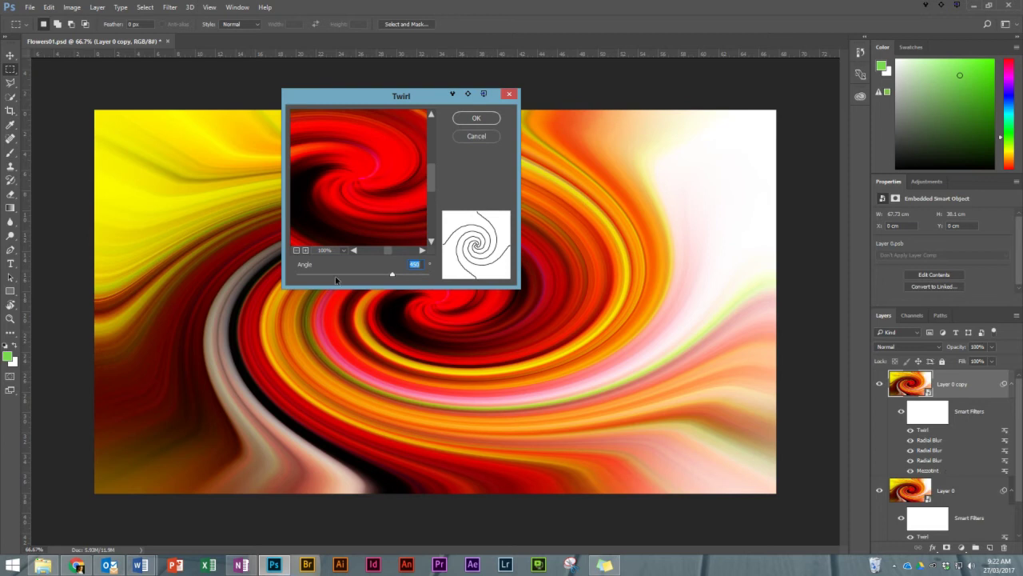
{"action": "type", "text": "900"}
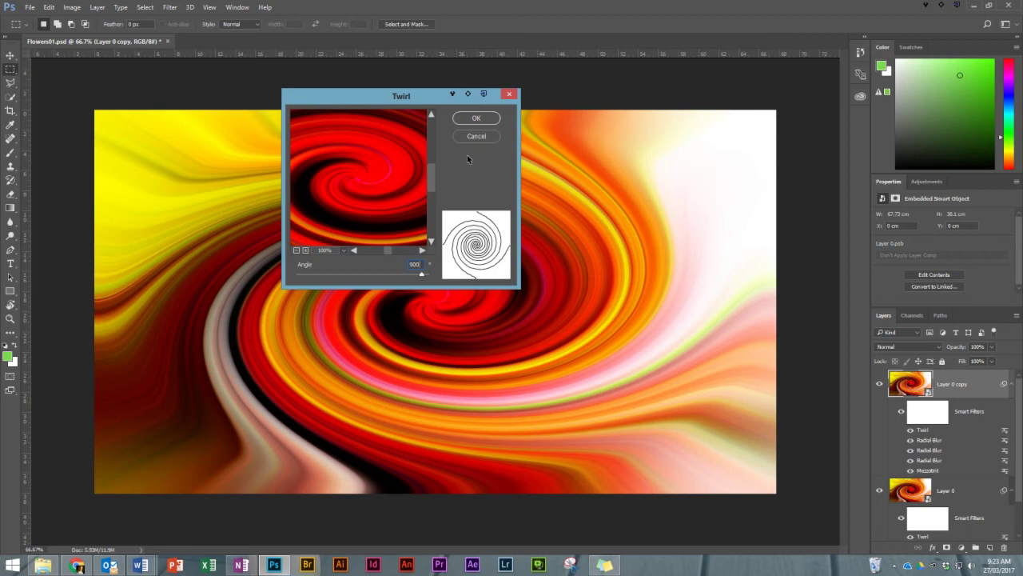
{"action": "left_click", "coordinate": [474, 118]}
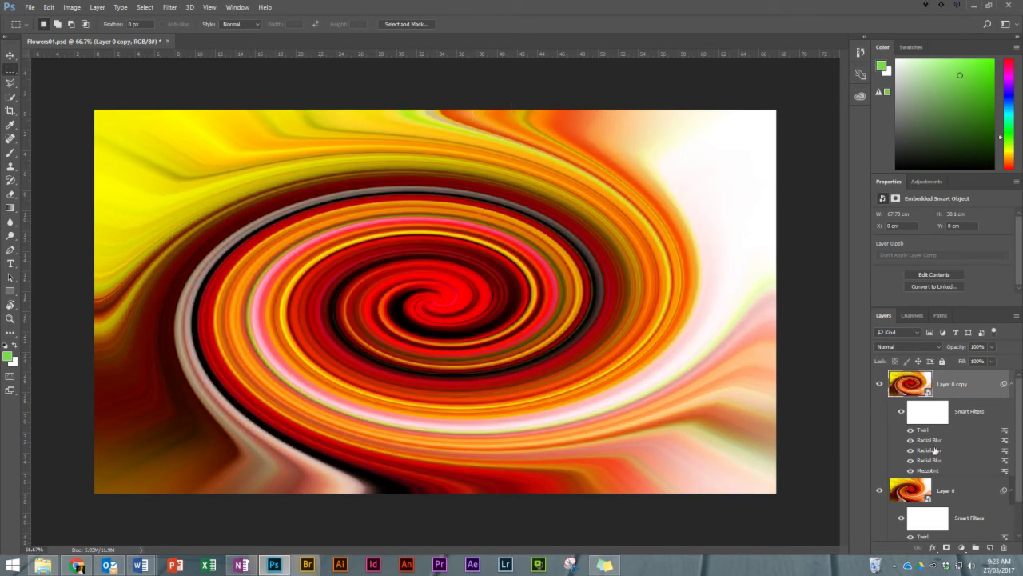
Switch Layer 0 copy's Mezzotint type from Long Lines to Coarse Dots.
{"action": "double_click", "coordinate": [930, 472]}
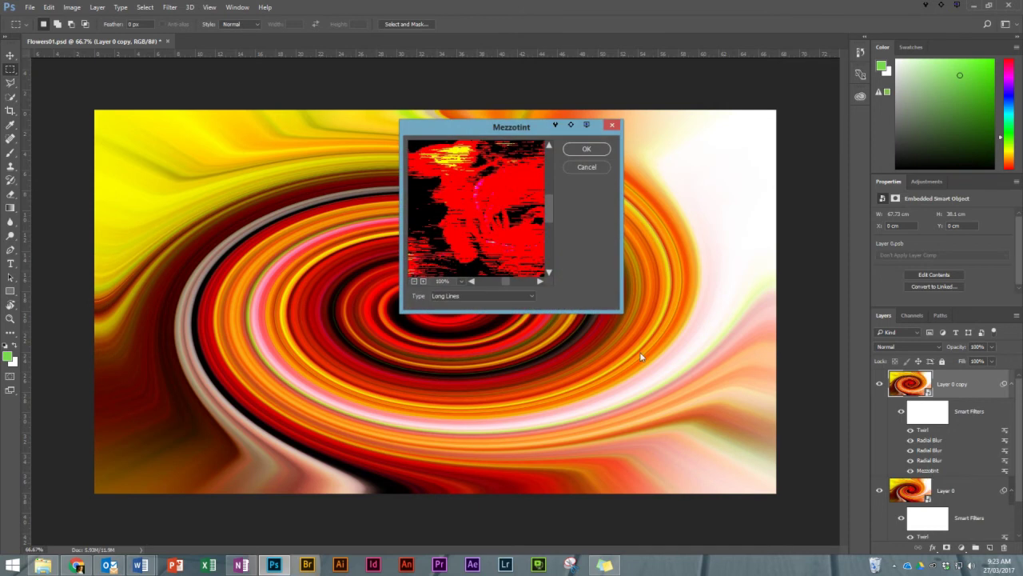
{"action": "left_click", "coordinate": [490, 301]}
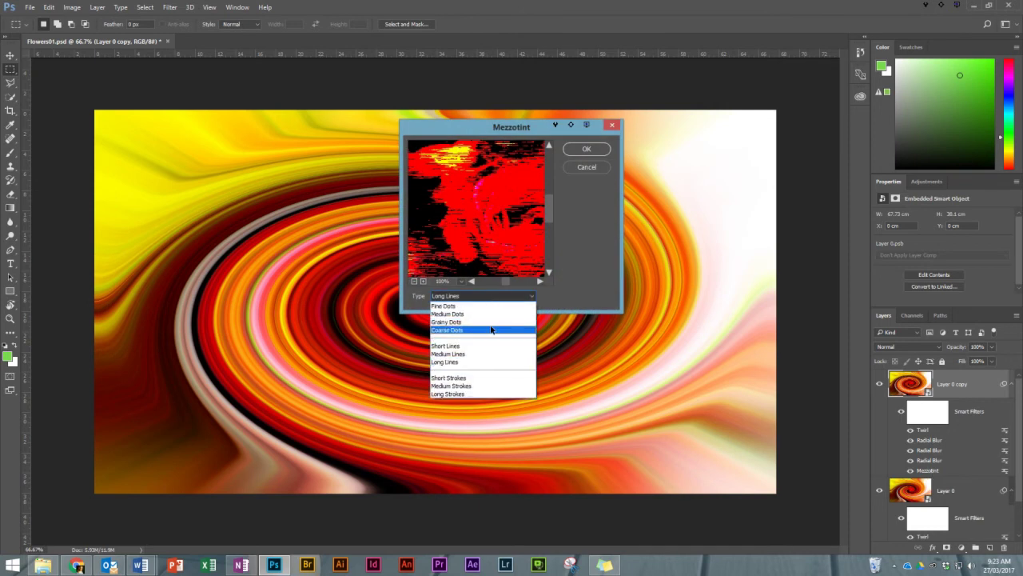
{"action": "left_click", "coordinate": [492, 331]}
{"action": "left_click", "coordinate": [575, 151]}
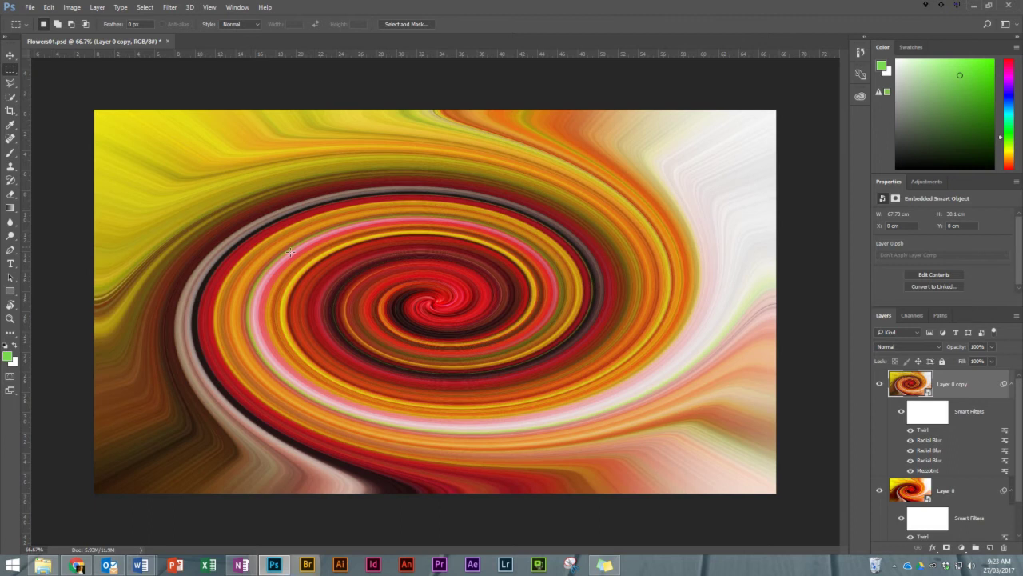
Set Layer 0 copy's blend mode from Normal to Lighten.
{"action": "left_click", "coordinate": [900, 348]}
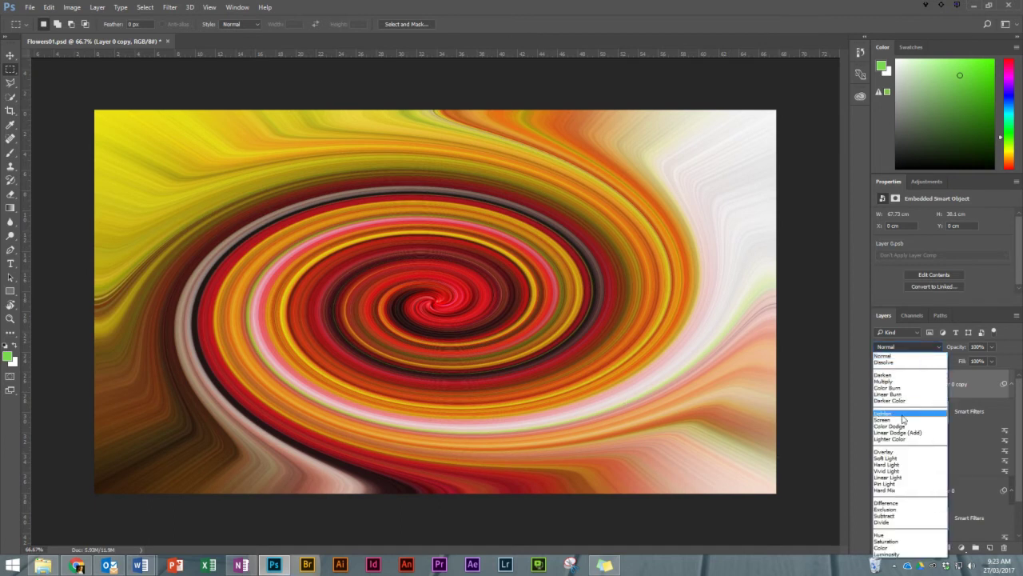
{"action": "left_click", "coordinate": [904, 413]}
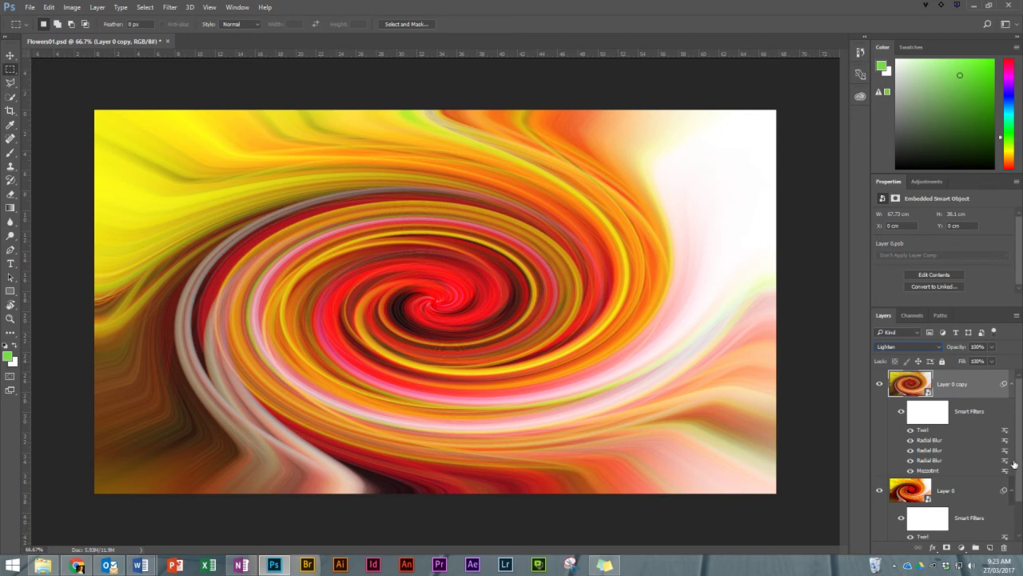
Collapse the filter lists, select Layer 0 with its copy, and duplicate both.
{"action": "left_click", "coordinate": [1013, 387], "text": "alt"}
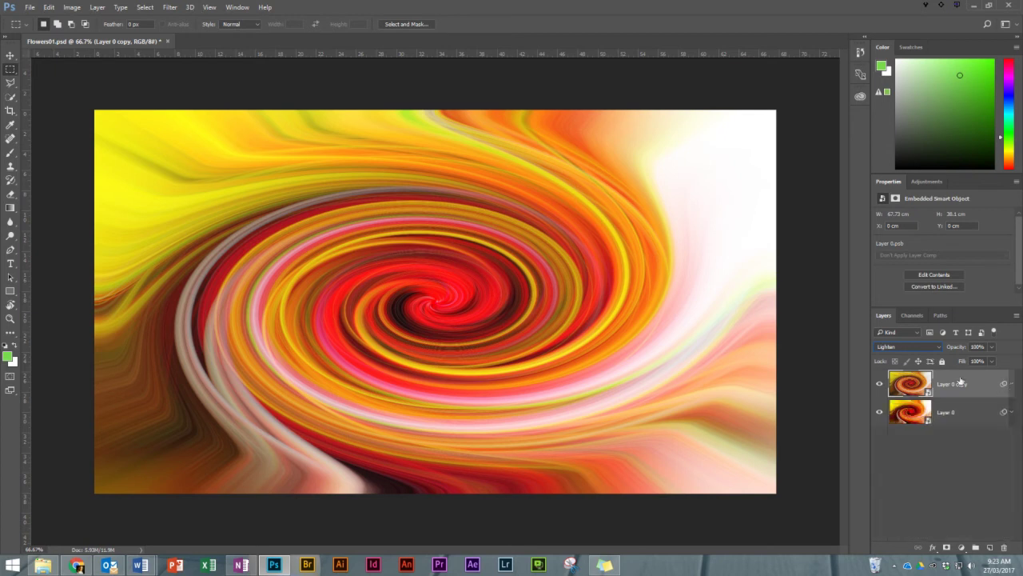
{"action": "left_click", "coordinate": [956, 421], "text": "shift"}
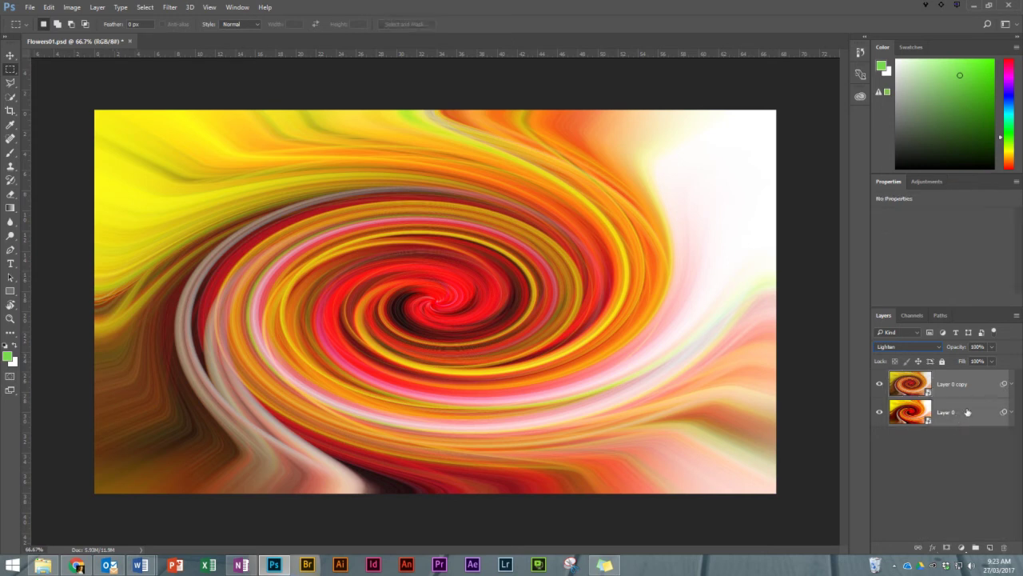
{"action": "key", "text": "ctrl+j"}
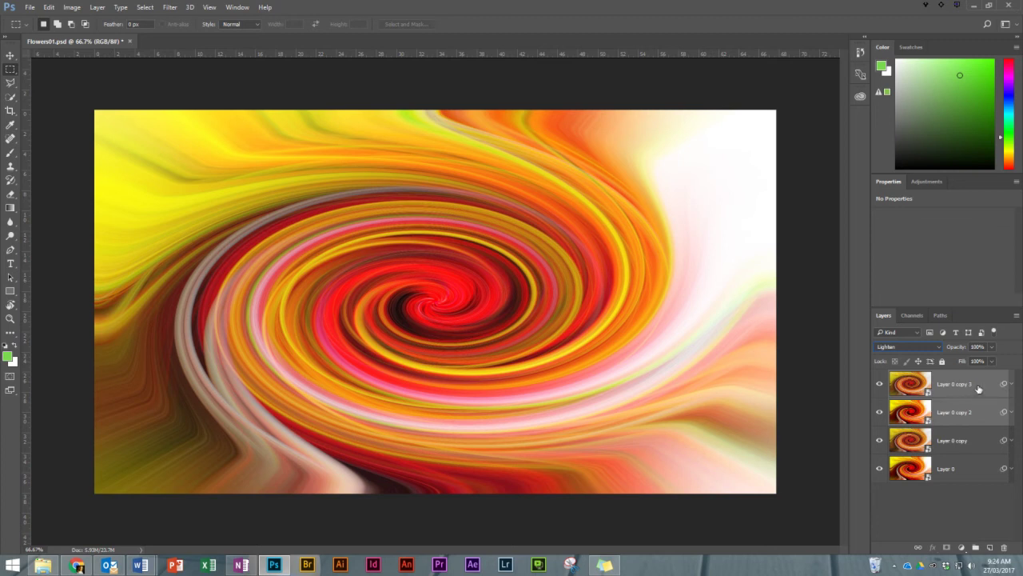
Group Layer 0 copy 2 and Layer 0 copy 3 into a new group named 'Flipped'.
{"action": "right_click", "coordinate": [979, 389]}
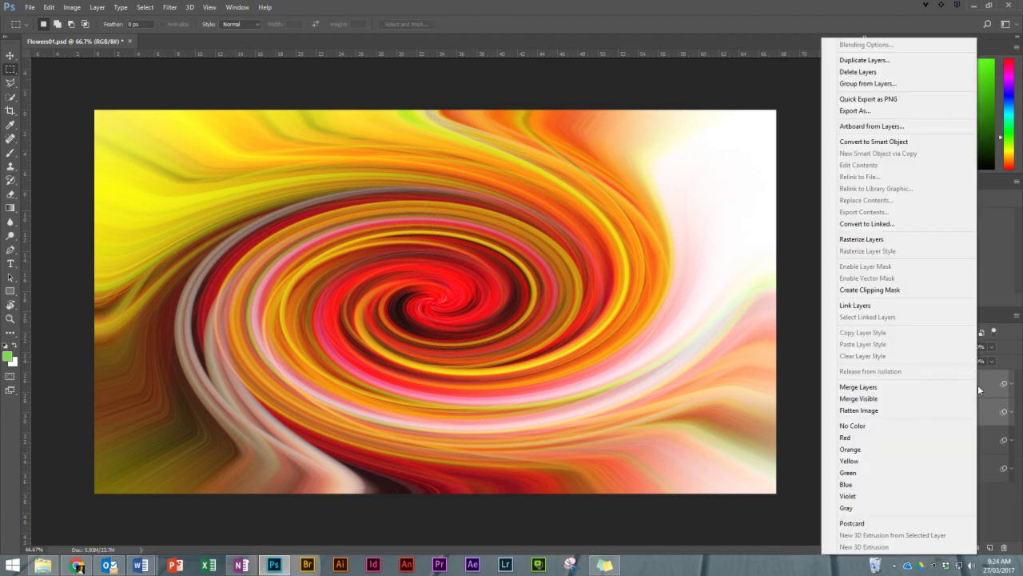
{"action": "left_click", "coordinate": [870, 84]}
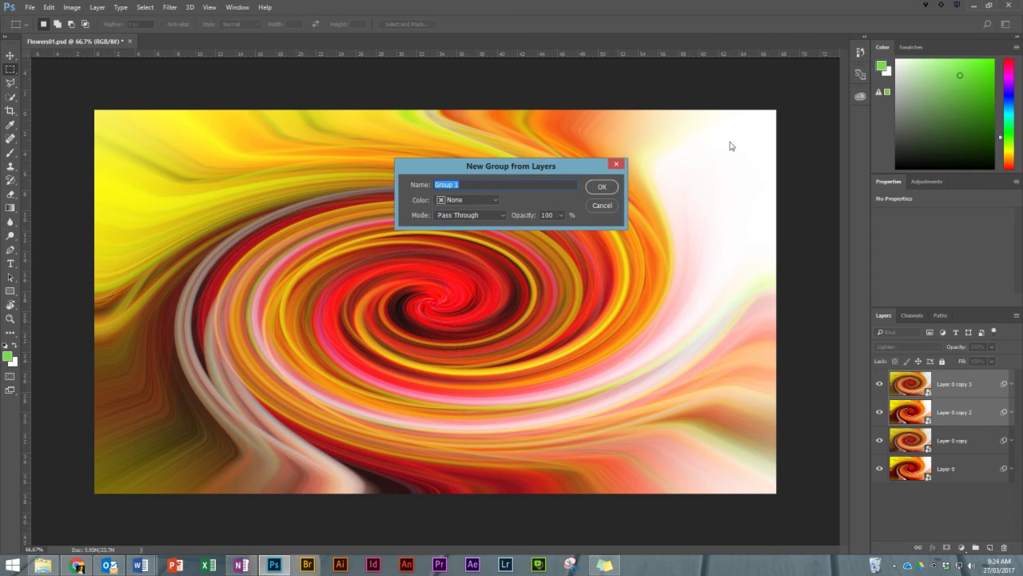
{"action": "type", "text": "Flipped"}
{"action": "left_click", "coordinate": [601, 186]}
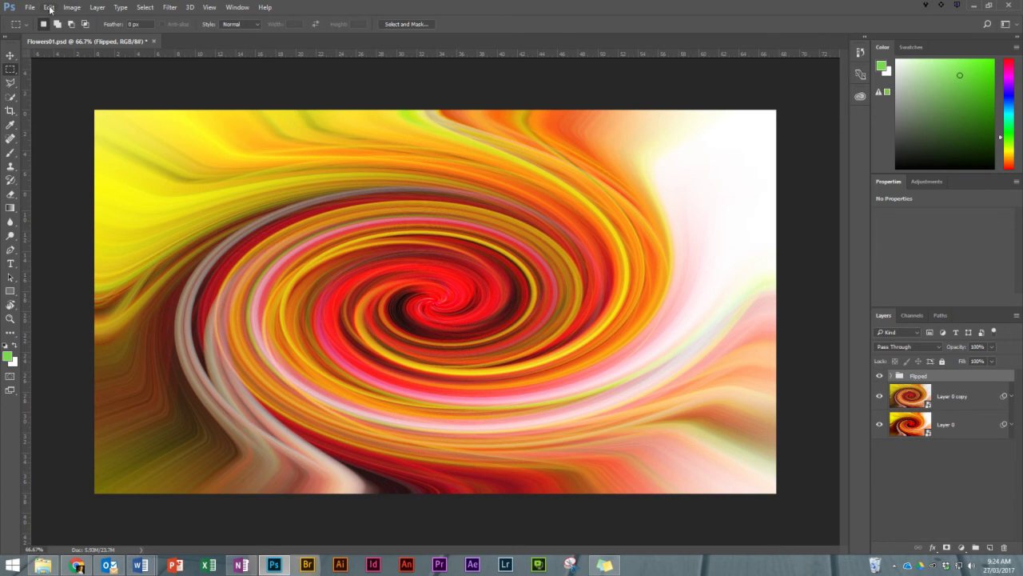
Flip the Flipped group horizontally to compare orientations, then undo the flip.
{"action": "left_click", "coordinate": [49, 7]}
{"action": "mouse_move", "coordinate": [88, 236]}
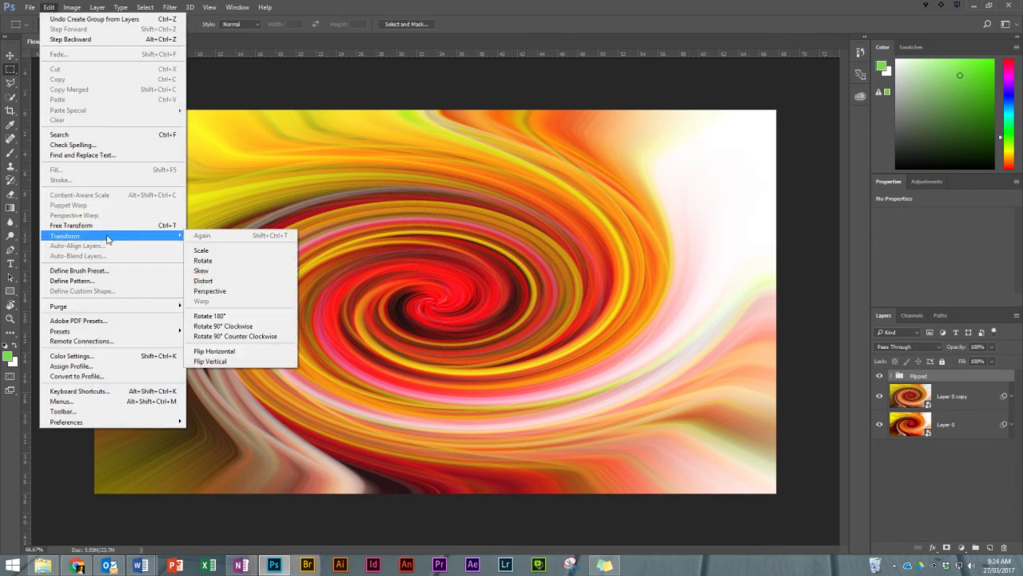
{"action": "left_click", "coordinate": [265, 358]}
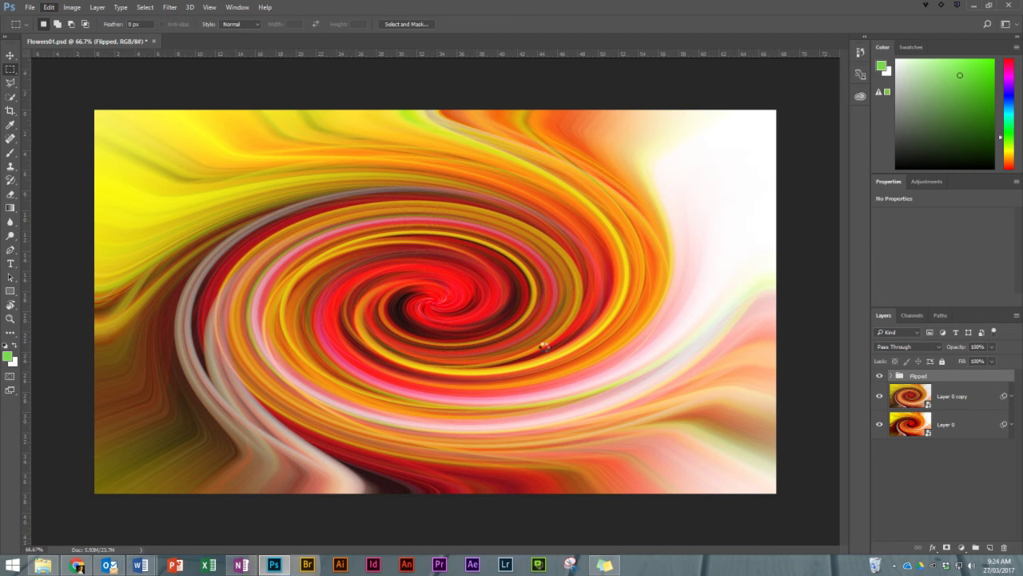
{"action": "key", "text": "ctrl+z"}
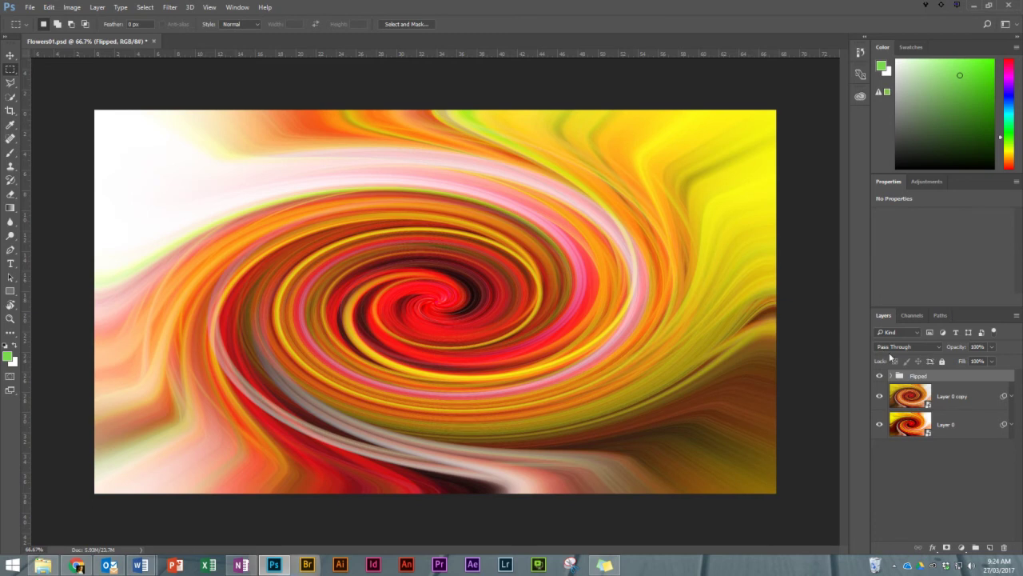
Set the Flipped group's blend mode to Darken and expand it to show Layer 0 copy 2 and copy 3.
{"action": "left_click", "coordinate": [903, 347]}
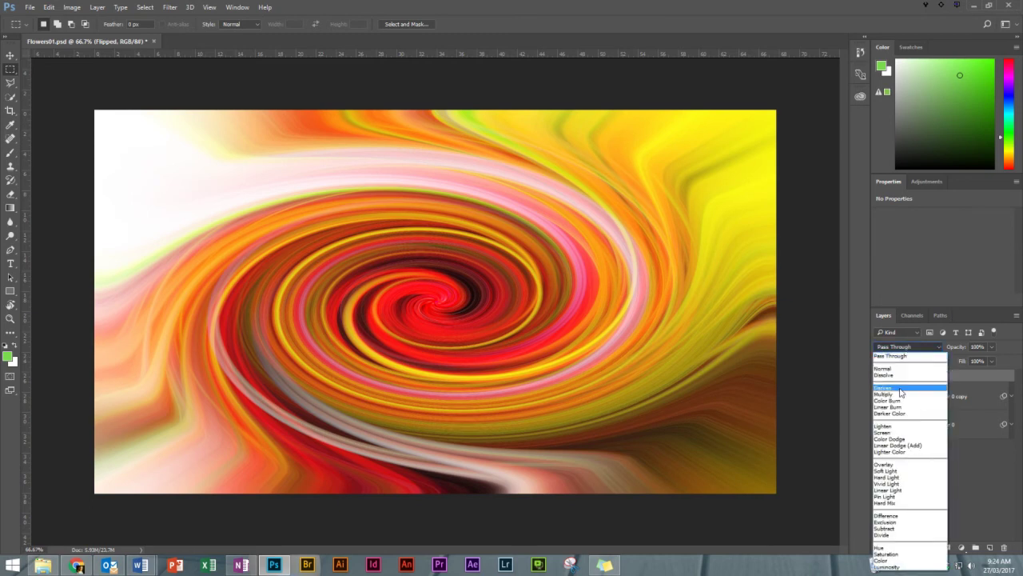
{"action": "left_click", "coordinate": [901, 389]}
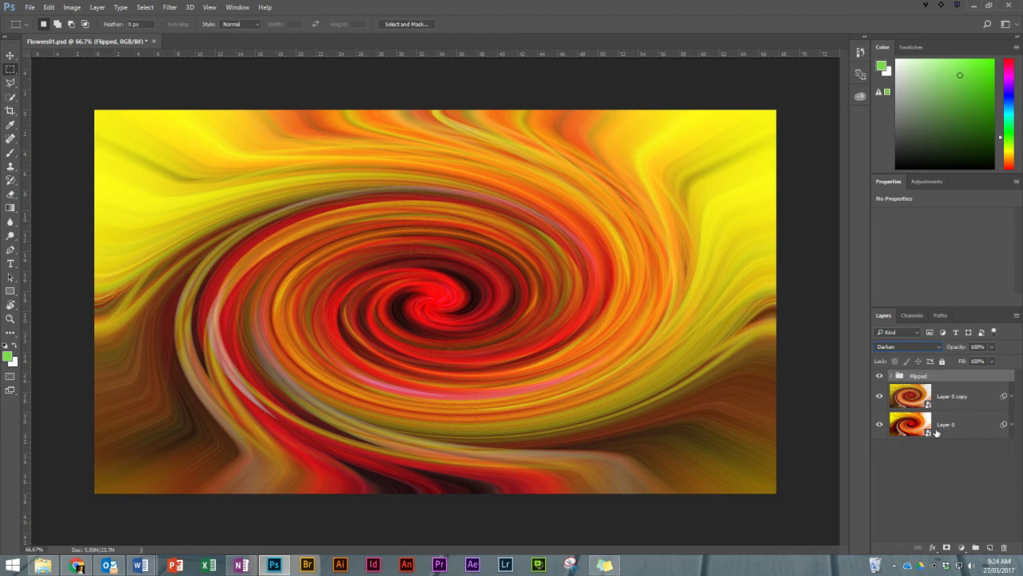
{"action": "left_click", "coordinate": [892, 376]}
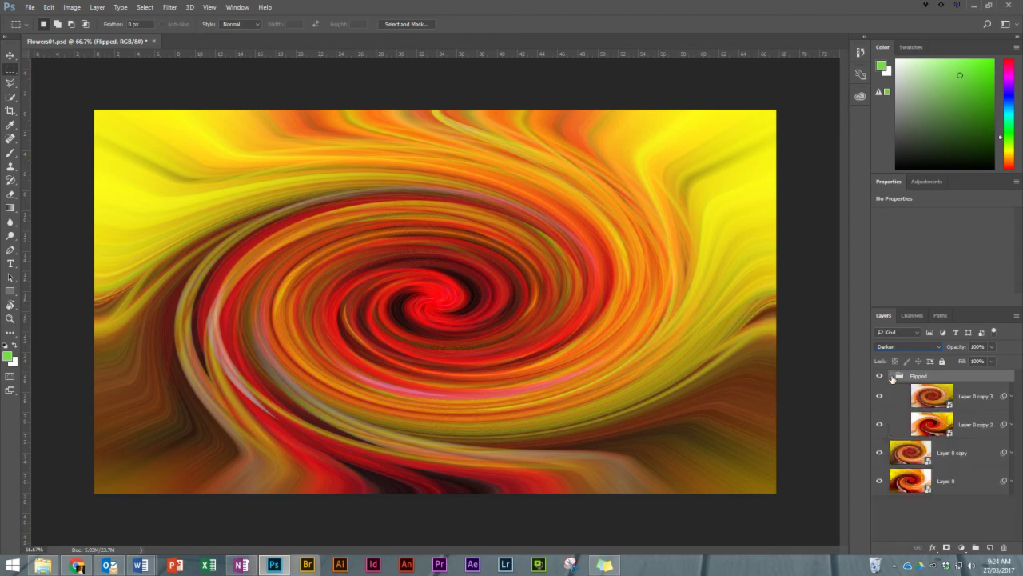
Reverse Layer 0 copy 3's Twirl smart filter by changing its angle to -900.
{"action": "left_click", "coordinate": [1012, 397]}
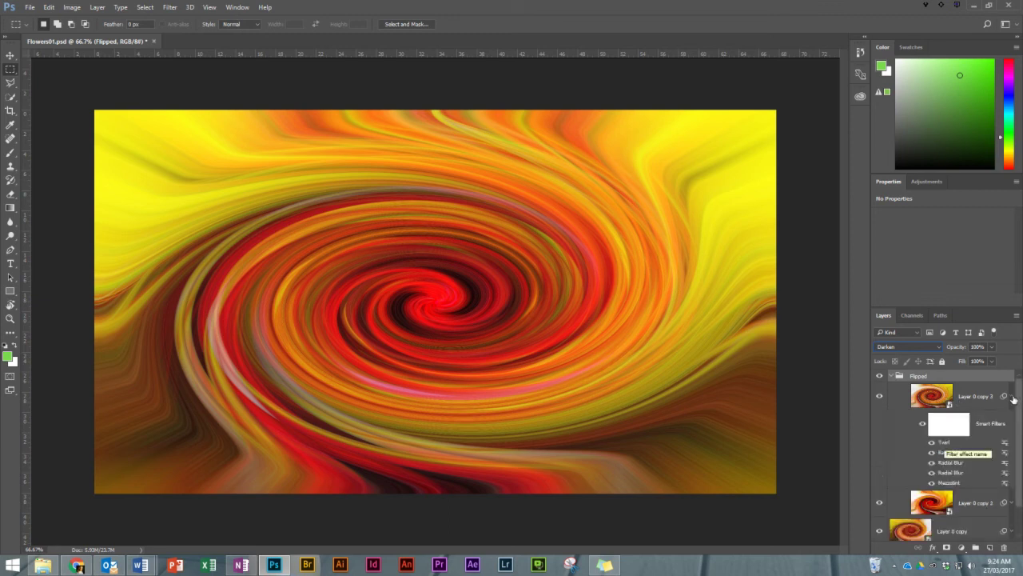
{"action": "left_click", "coordinate": [943, 442]}
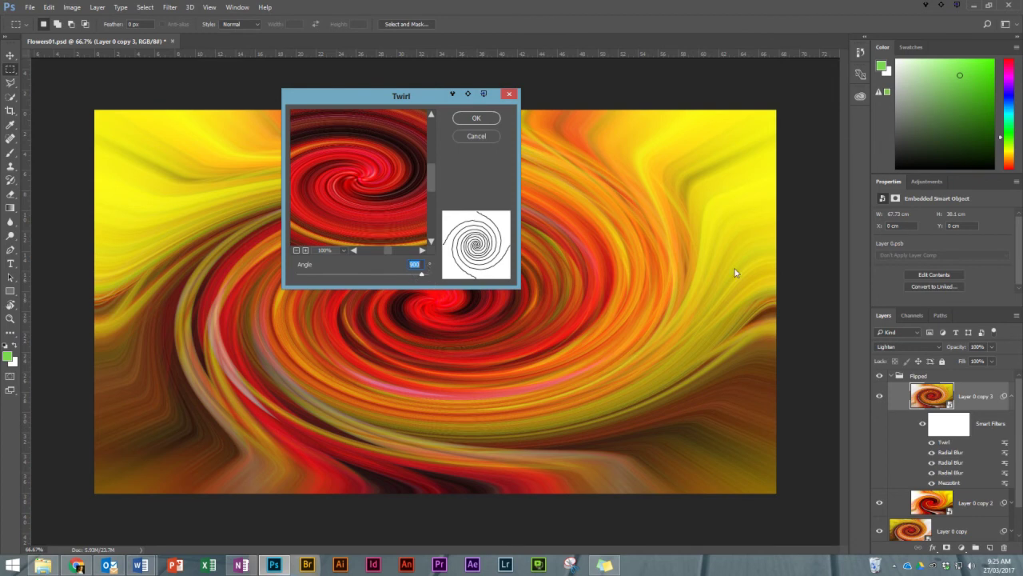
{"action": "double_click", "coordinate": [413, 264]}
{"action": "type", "text": "-200-300"}
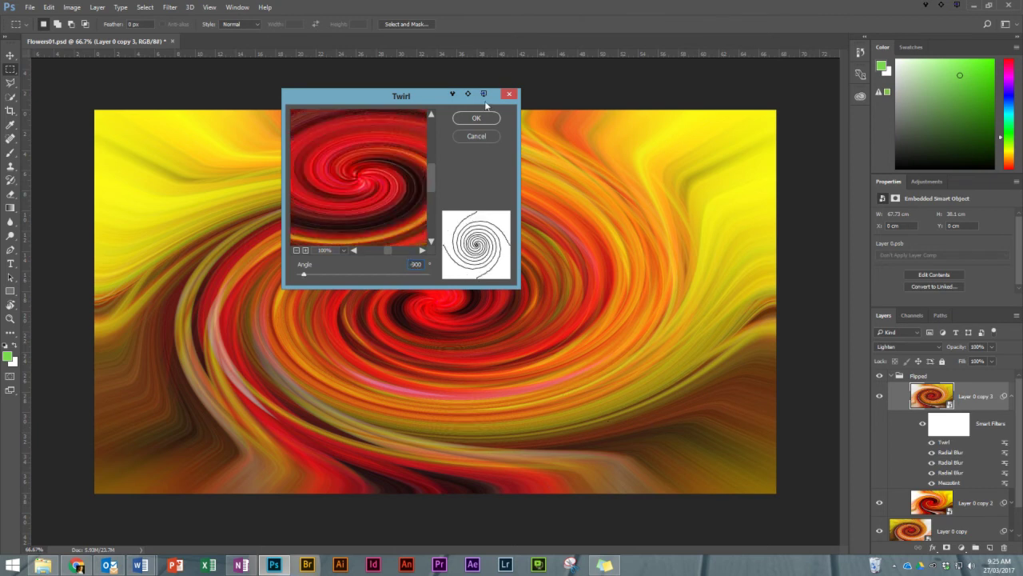
{"action": "left_click", "coordinate": [484, 118]}
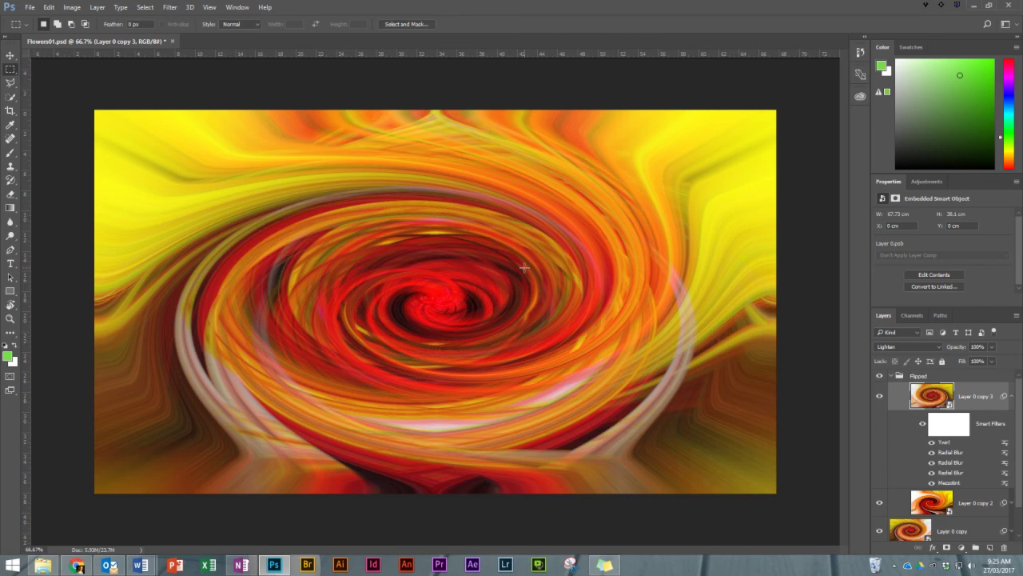
Reverse Layer 0 copy 2's Twirl smart filter with a -450 angle for a symmetrical vortex.
{"action": "left_click", "coordinate": [1013, 501]}
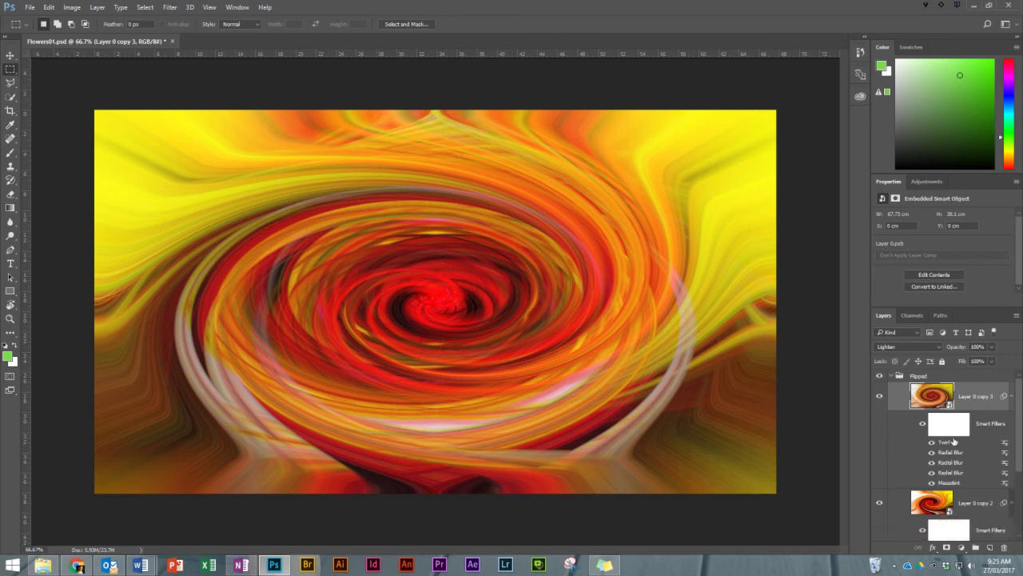
{"action": "scroll", "coordinate": [955, 441], "scroll_direction": "down", "scroll_amount": 2}
{"action": "scroll", "coordinate": [957, 441], "scroll_direction": "down", "scroll_amount": 1}
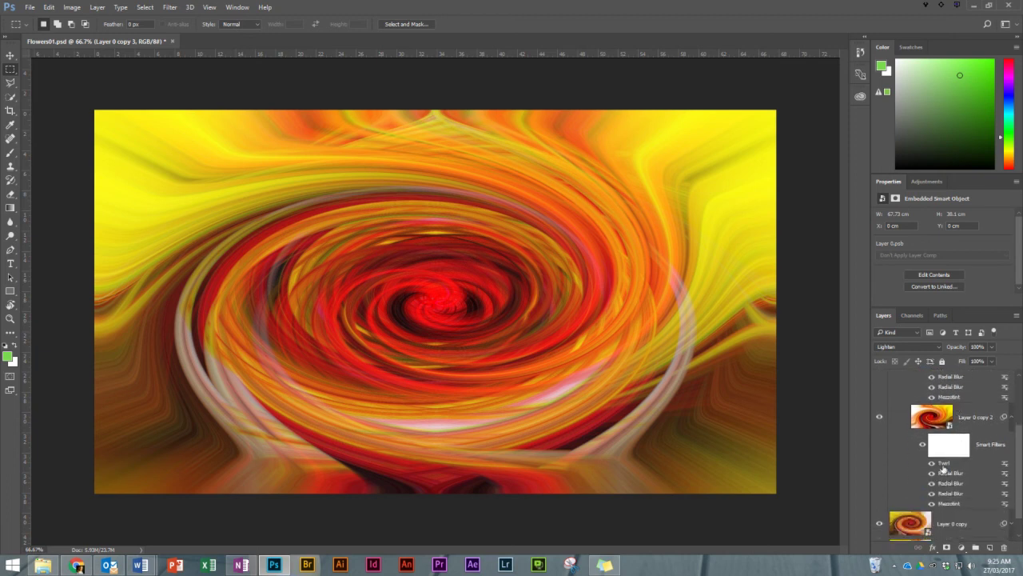
{"action": "left_click", "coordinate": [943, 462]}
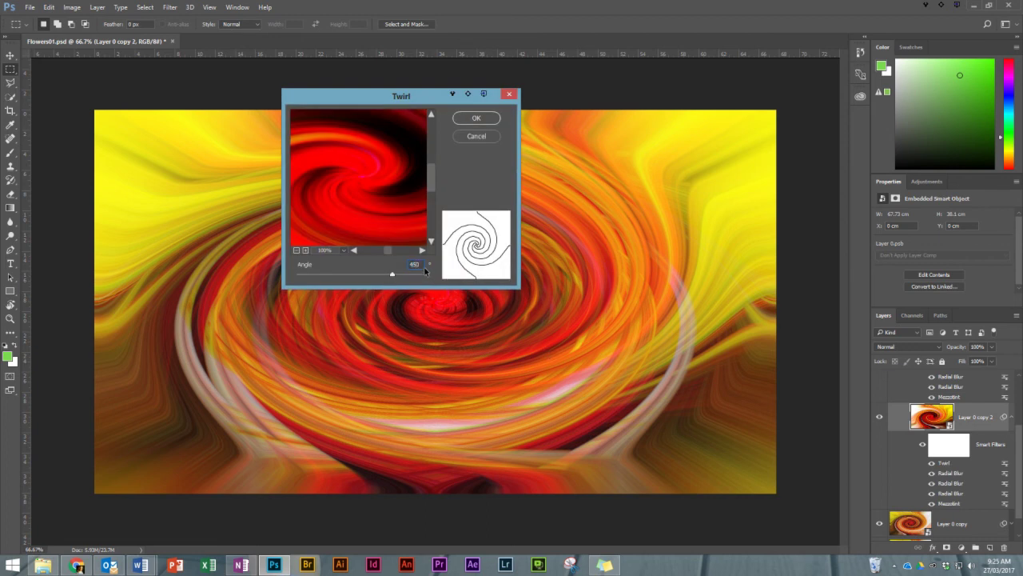
{"action": "type", "text": "-"}
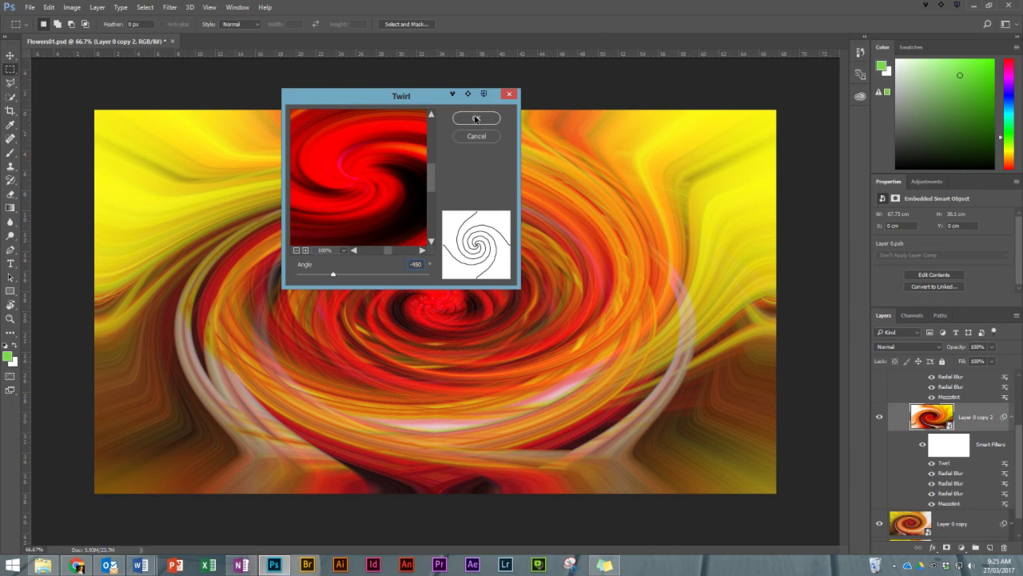
{"action": "left_click", "coordinate": [475, 118]}
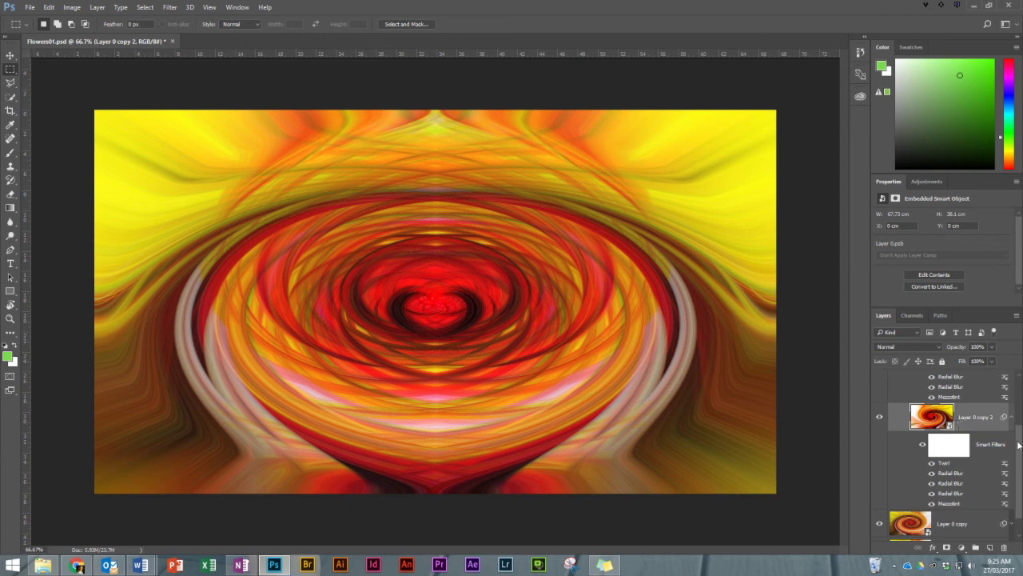
Add a Brightness/Contrast adjustment layer with Contrast 100 and move it above the Flipped group.
{"action": "left_click_drag", "start_coordinate": [1019, 446], "coordinate": [1021, 392]}
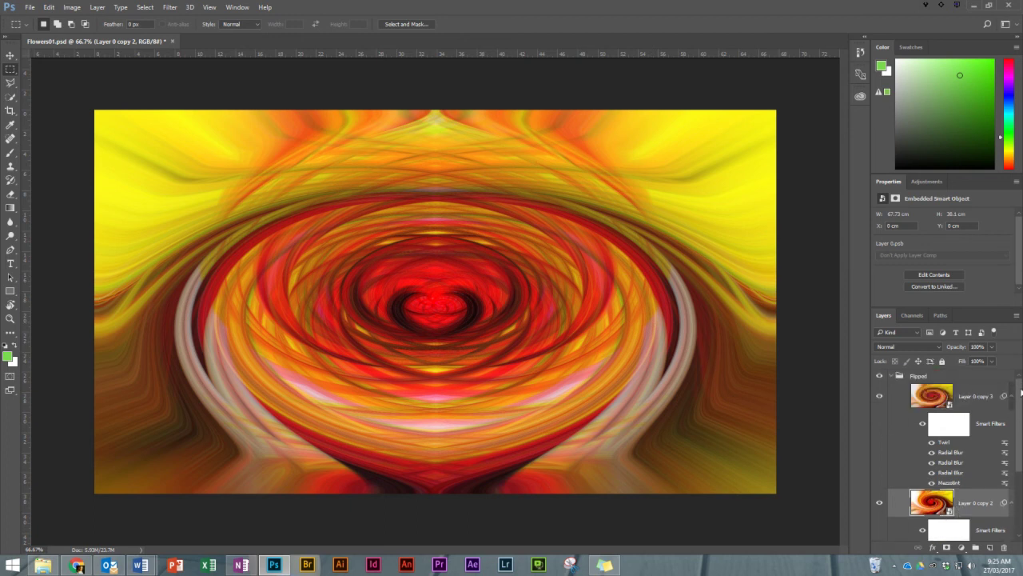
{"action": "left_click", "coordinate": [971, 400]}
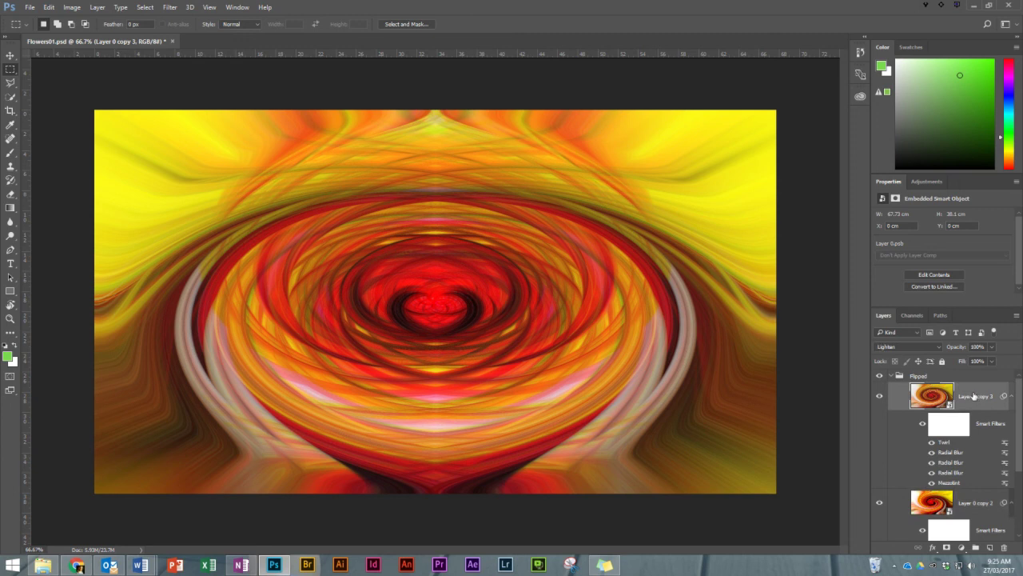
{"action": "left_click", "coordinate": [962, 549]}
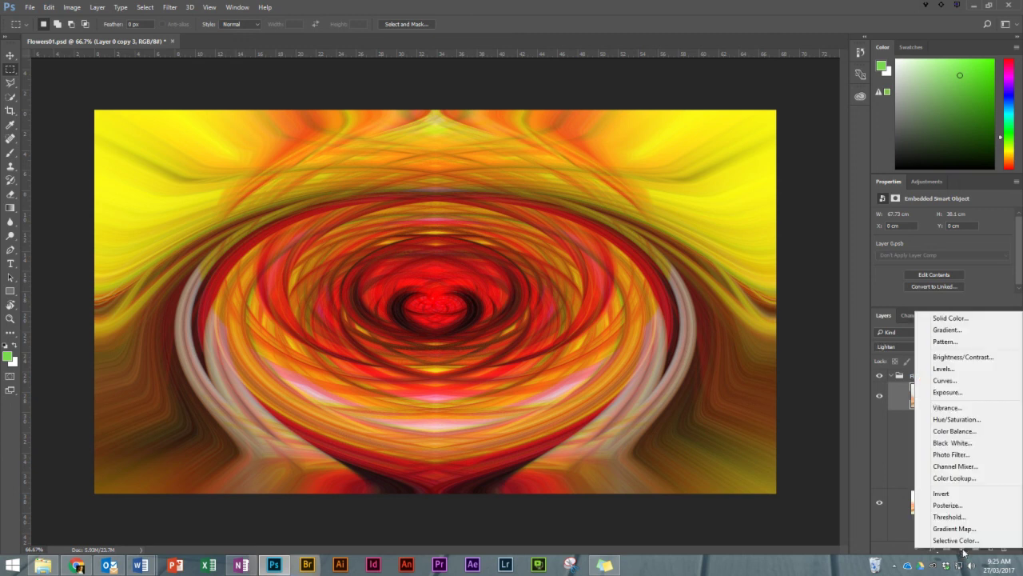
{"action": "left_click", "coordinate": [935, 358]}
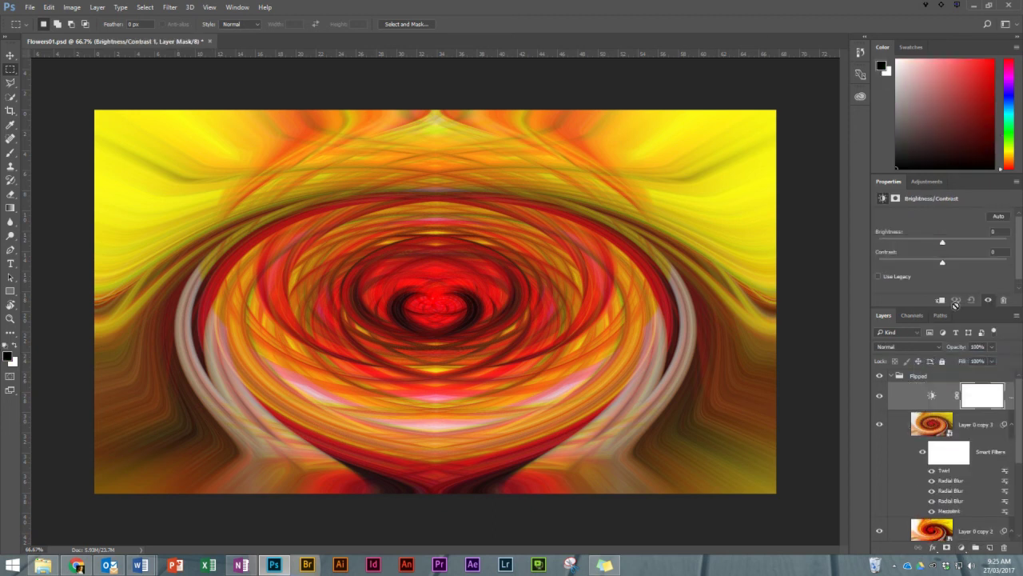
{"action": "left_click_drag", "start_coordinate": [943, 265], "coordinate": [1011, 272]}
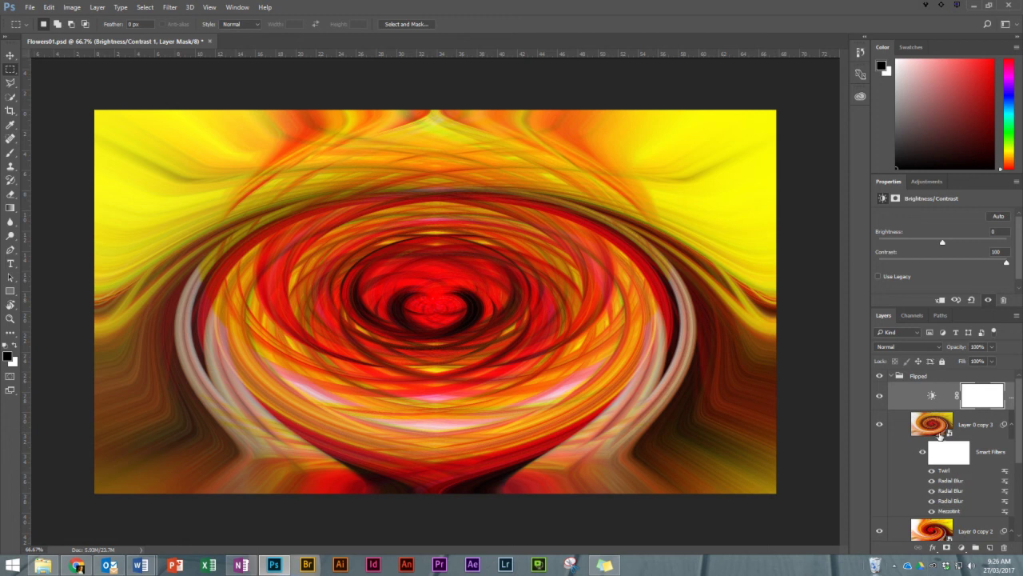
{"action": "left_click_drag", "start_coordinate": [932, 407], "coordinate": [922, 372]}
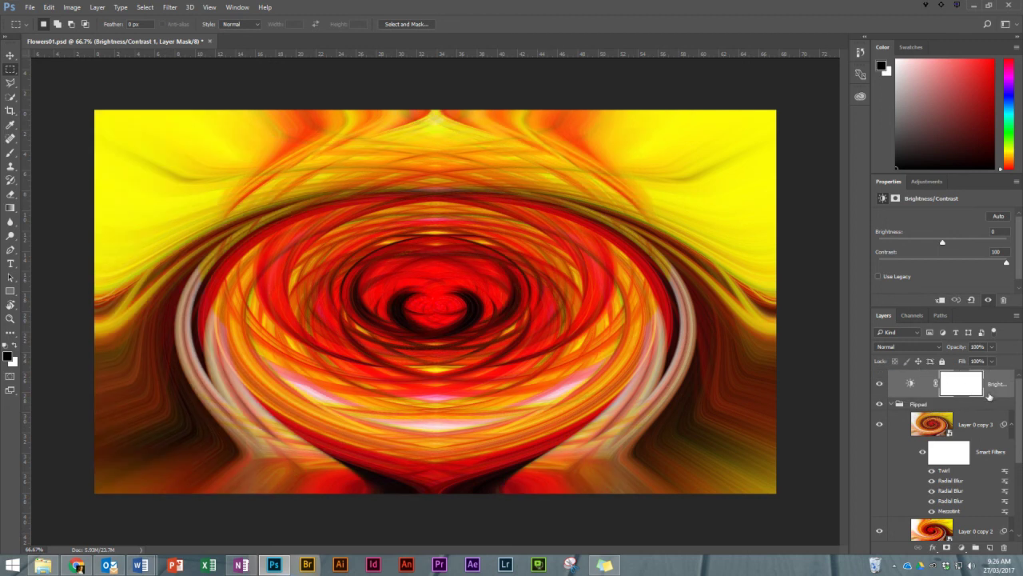
{"action": "left_click", "coordinate": [881, 389]}
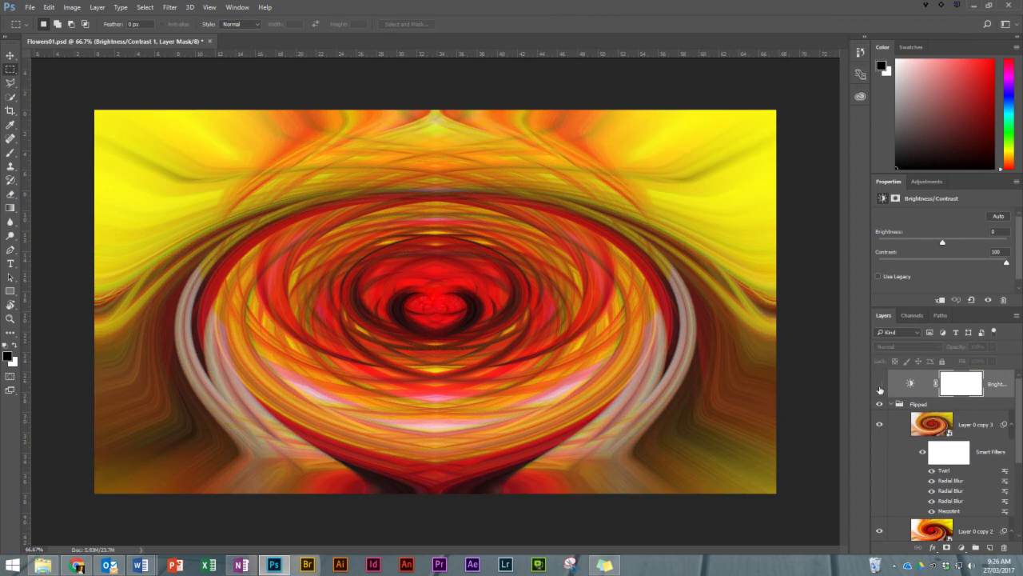
{"action": "left_click", "coordinate": [881, 389]}
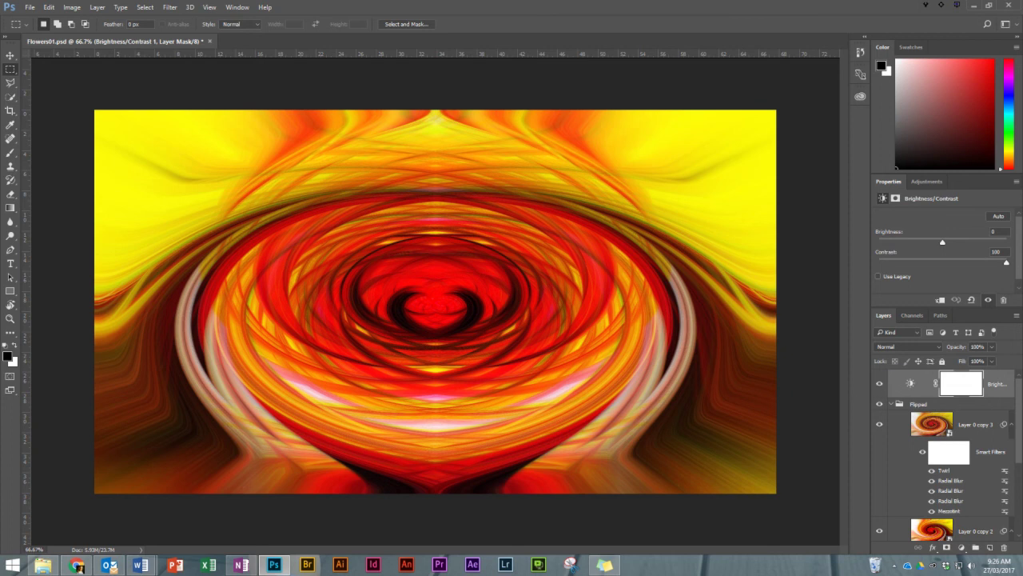
{"action": "left_click", "coordinate": [881, 387]}
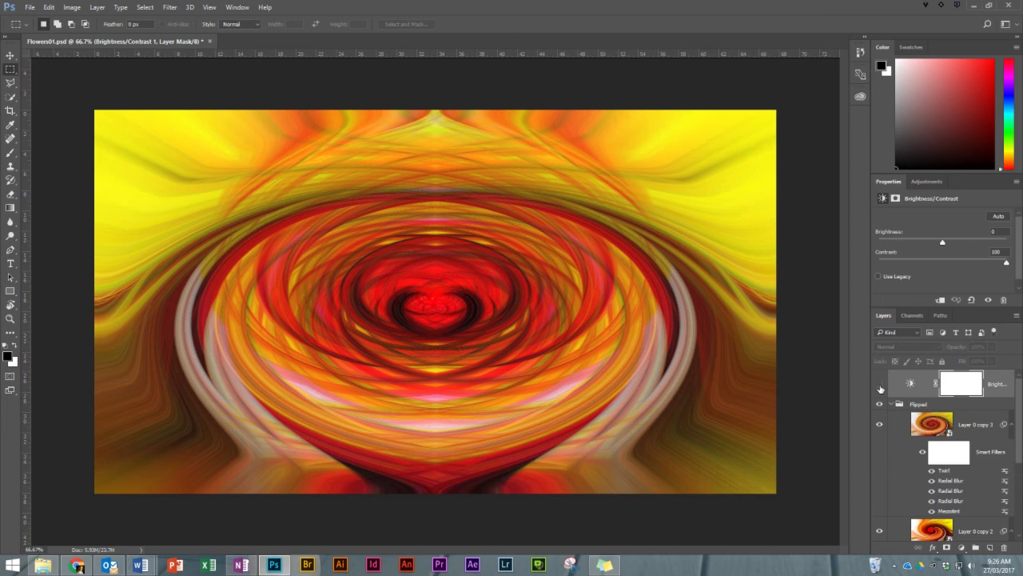
{"action": "left_click", "coordinate": [880, 387]}
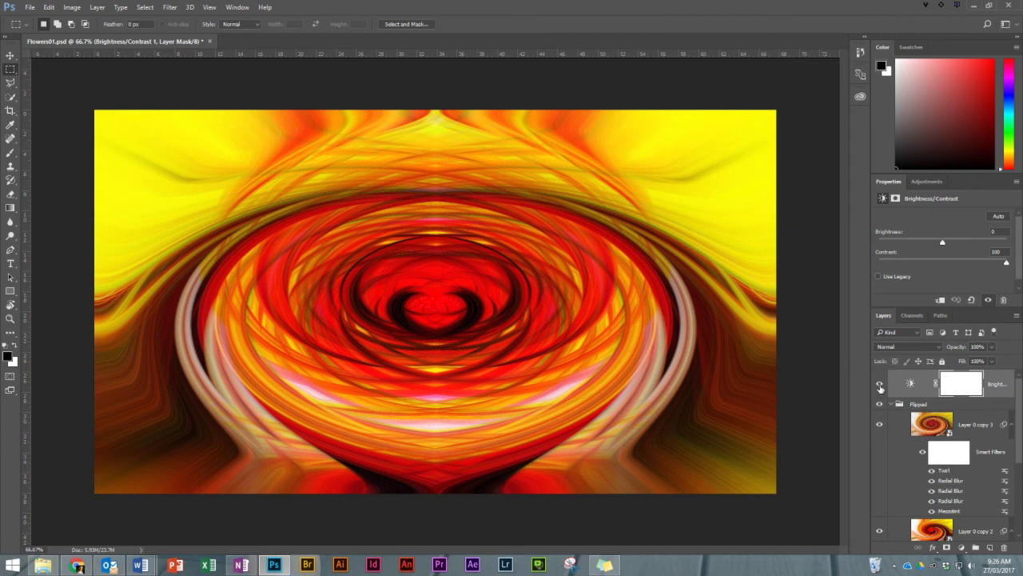